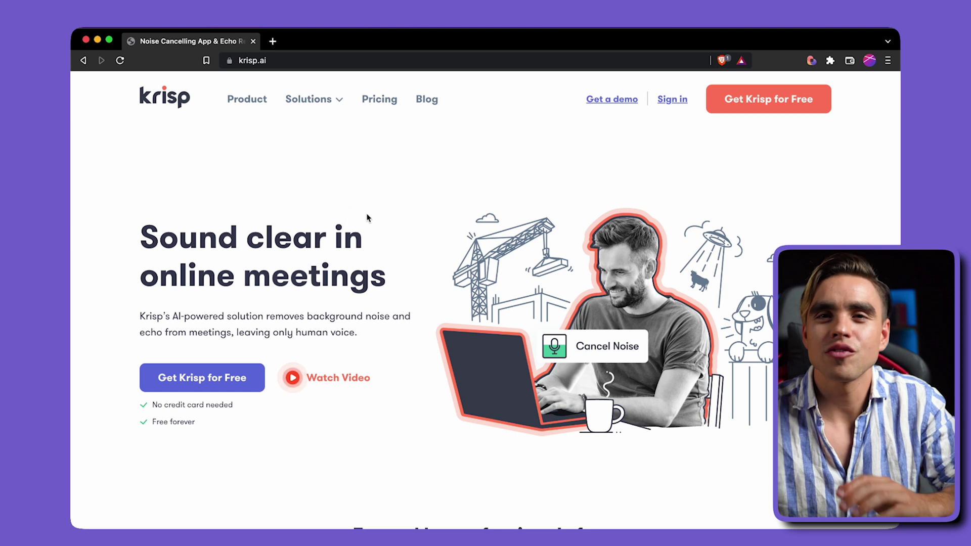
# Step: Get the free version of Krisp from its website
pyautogui.click(233, 380)
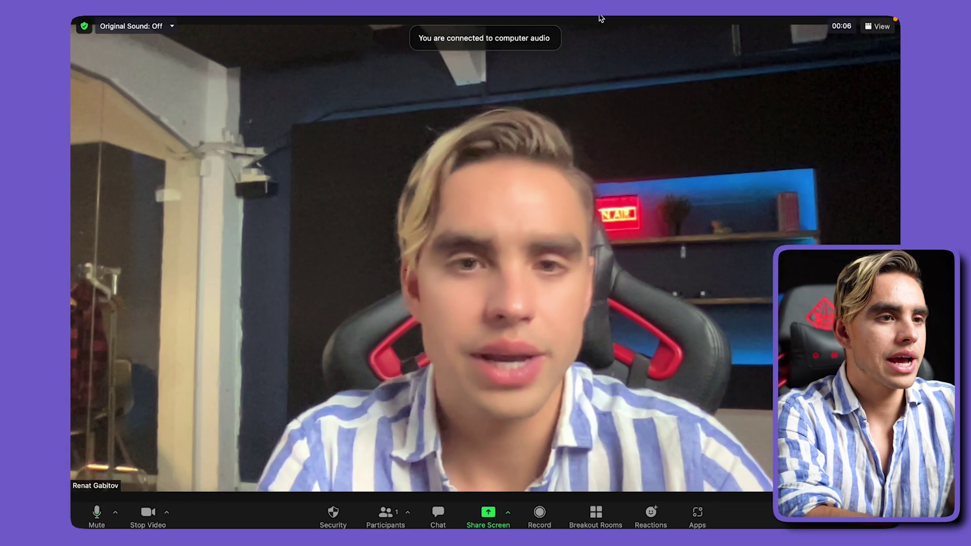
# Step: Run Krisp's speaker setup for Zoom from the running meeting, complete it and close the onboarding window
pyautogui.moveTo(589, 21)
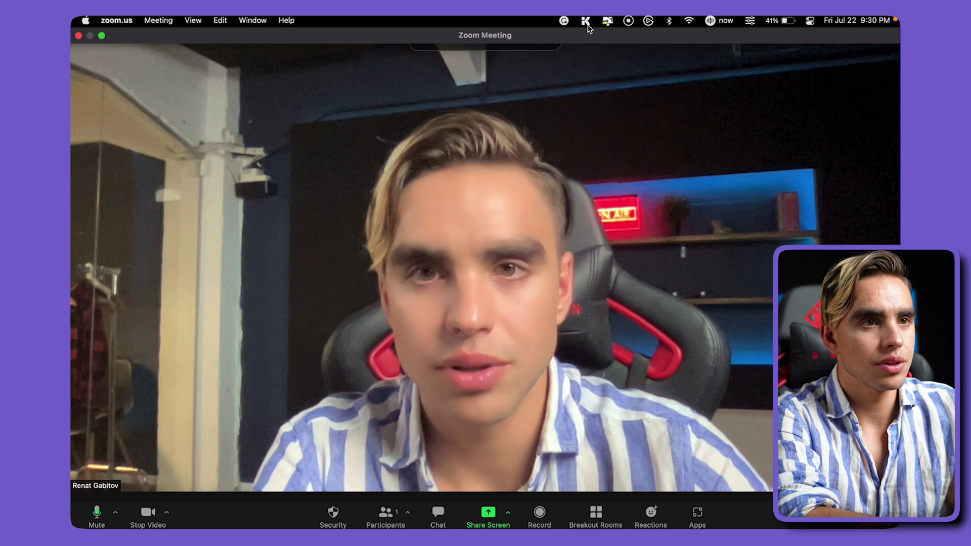
pyautogui.click(586, 21)
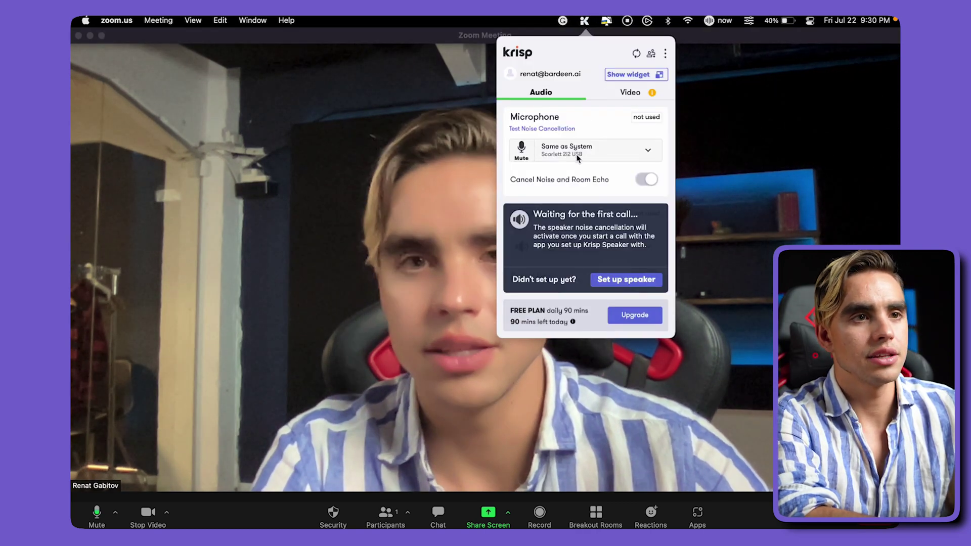
pyautogui.click(639, 281)
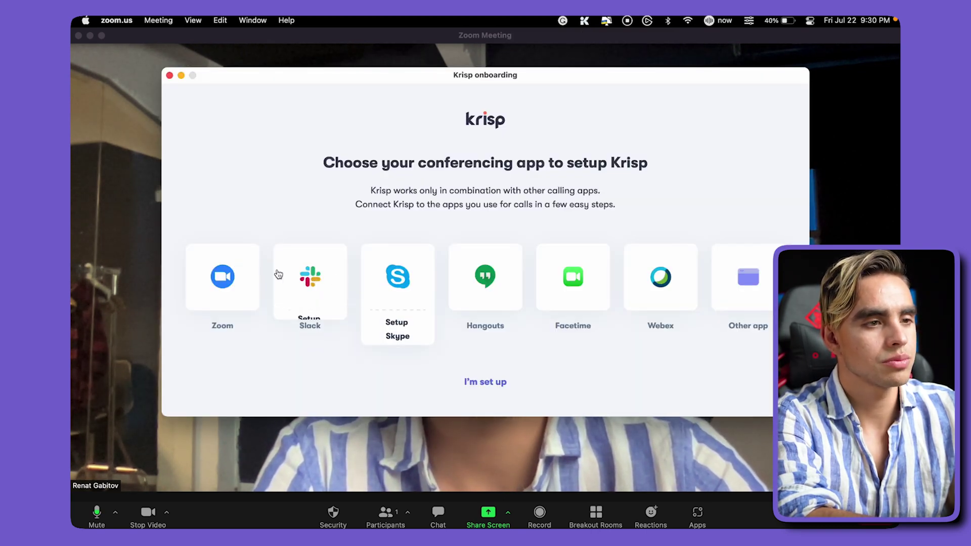
pyautogui.click(239, 279)
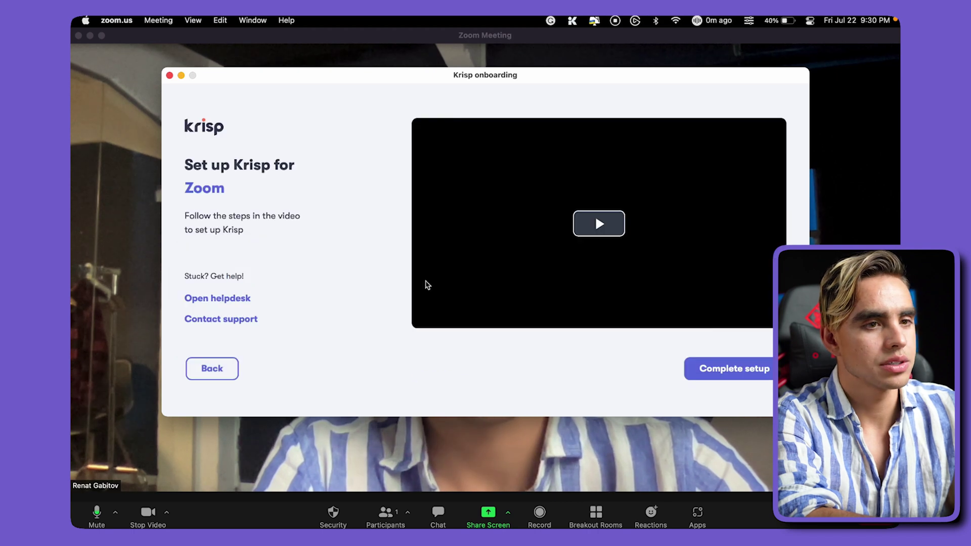
pyautogui.click(740, 371)
pyautogui.click(169, 75)
pyautogui.click(505, 330)
pyautogui.click(169, 76)
pyautogui.click(411, 332)
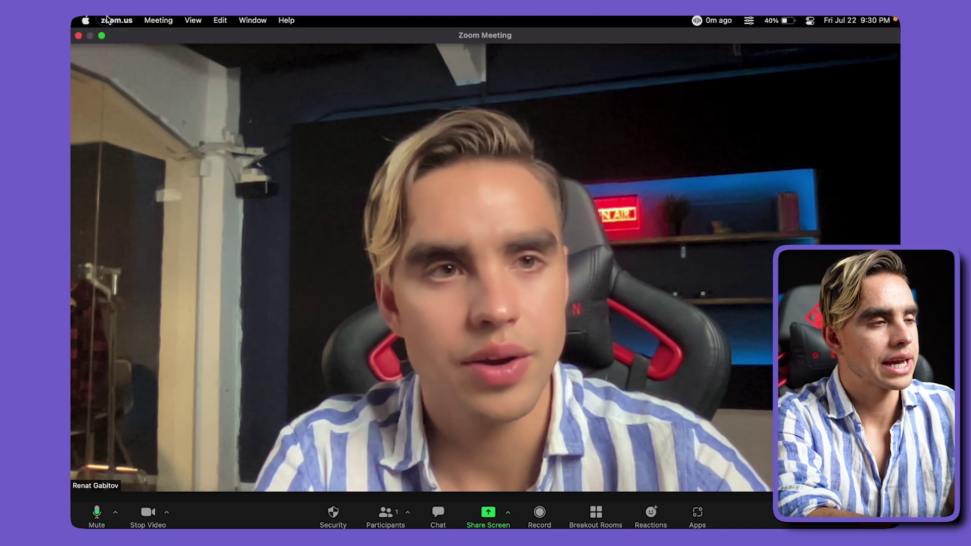
# Step: In Zoom's audio settings, choose krisp speaker and krisp microphone as devices and set background noise suppression to Low
pyautogui.click(107, 20)
pyautogui.click(124, 54)
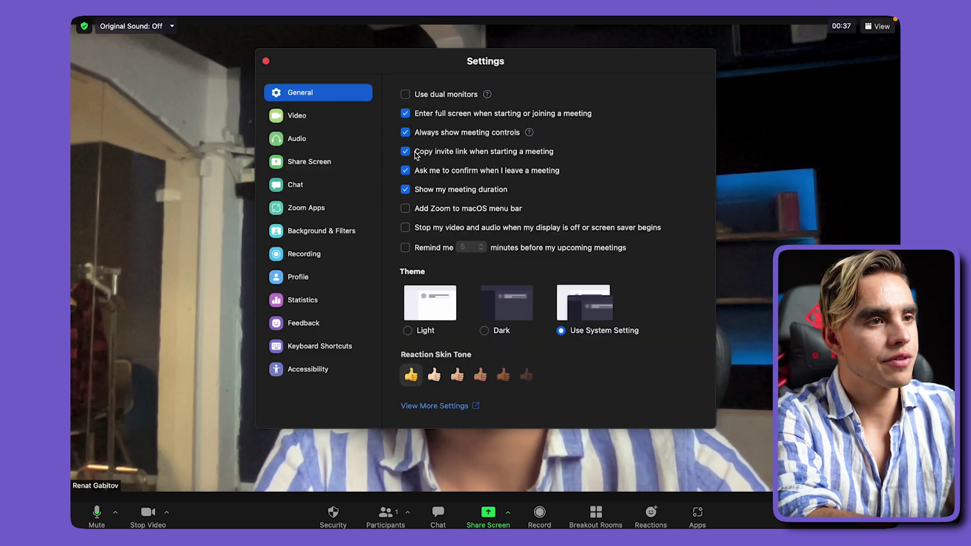
pyautogui.click(351, 132)
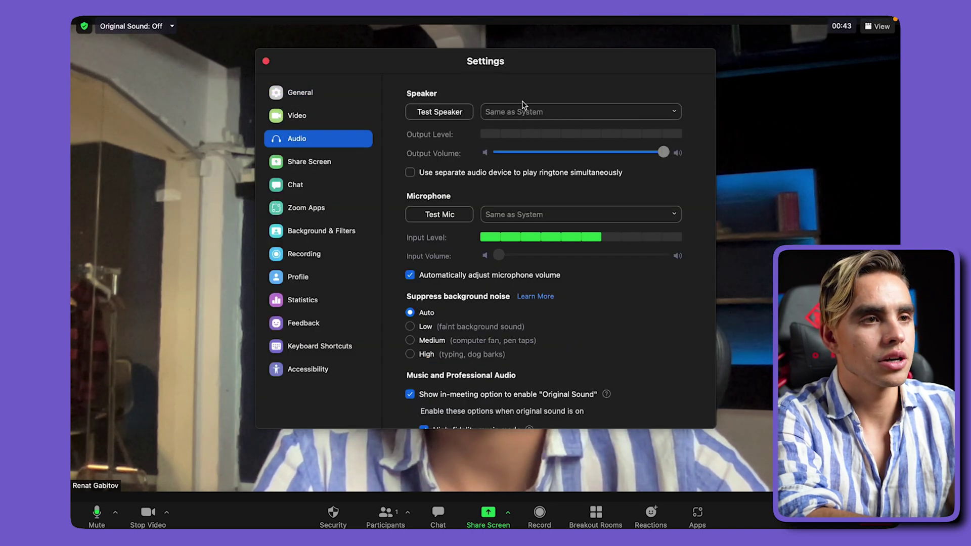
pyautogui.click(526, 110)
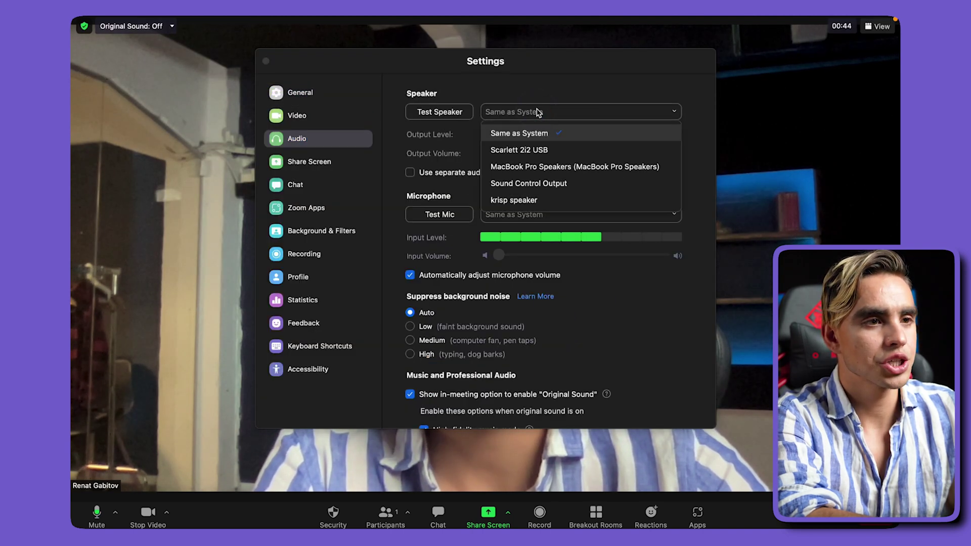
pyautogui.click(566, 204)
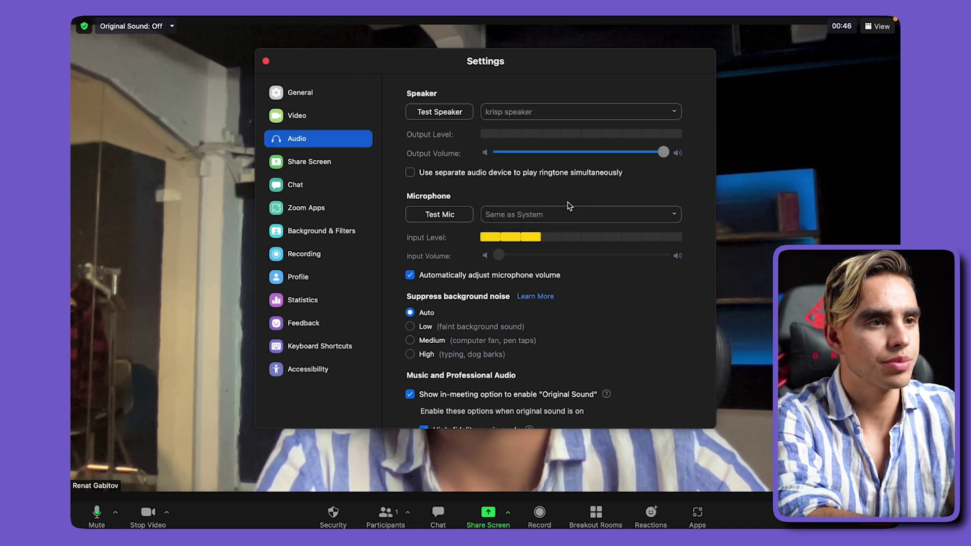
pyautogui.click(569, 208)
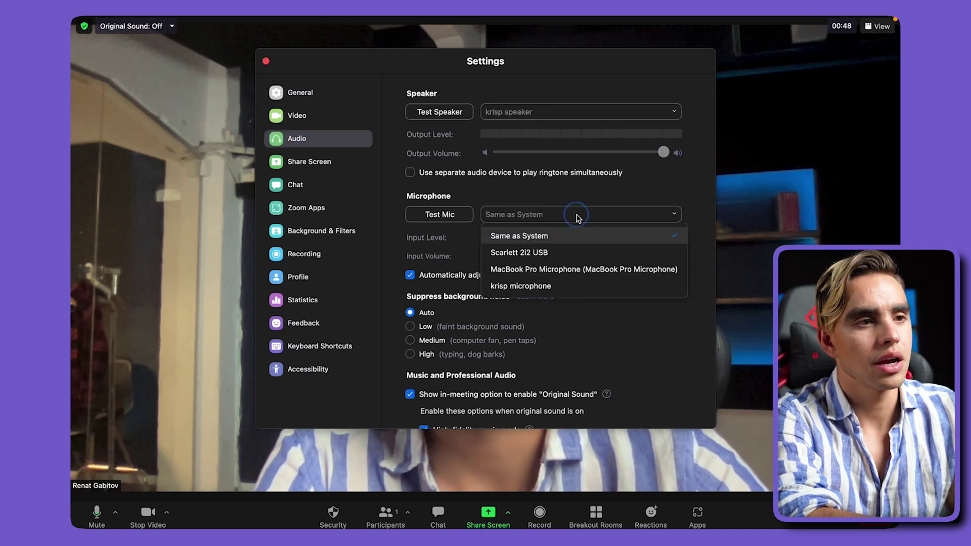
pyautogui.click(571, 286)
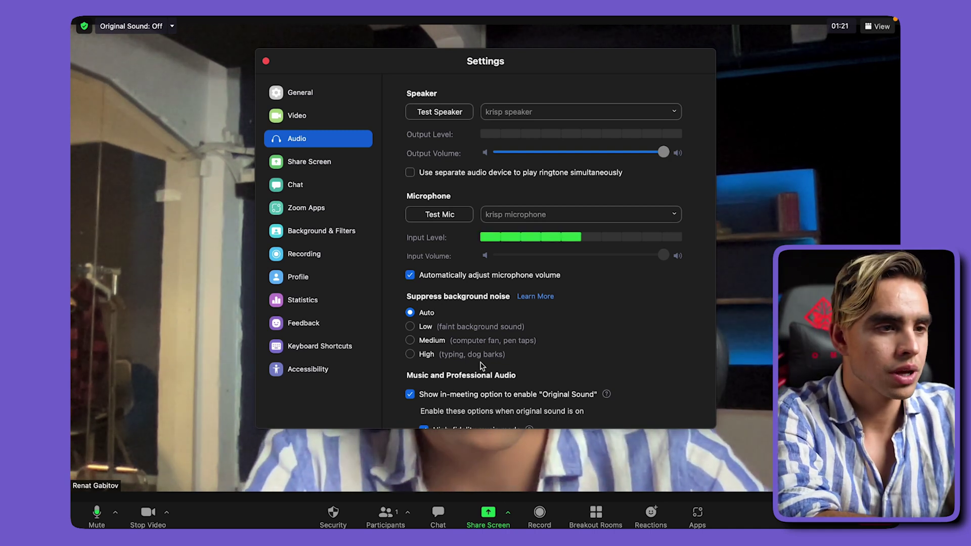
pyautogui.click(410, 327)
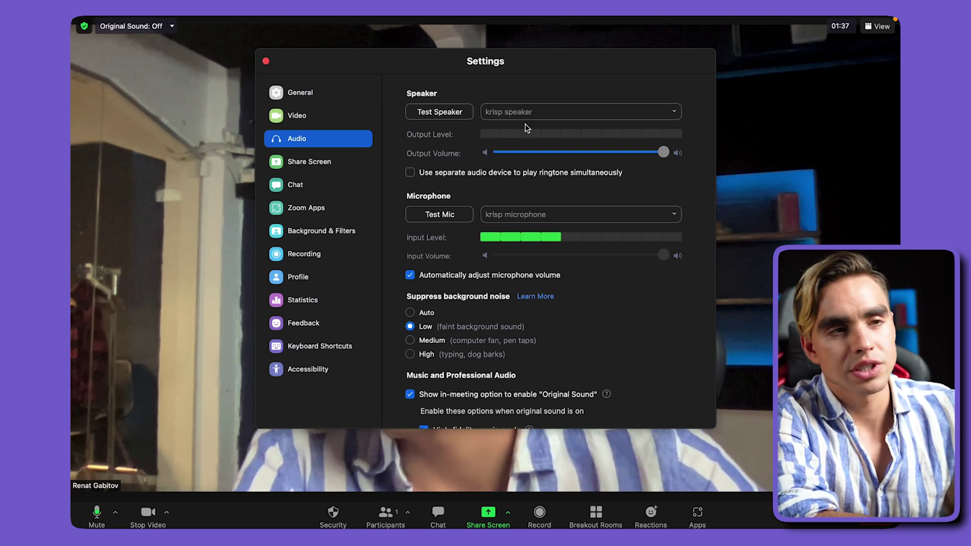
# Step: Set Krisp's microphone source to MacBook Pro Microphone and dismiss the Krisp window
pyautogui.moveTo(610, 19)
pyautogui.click(574, 20)
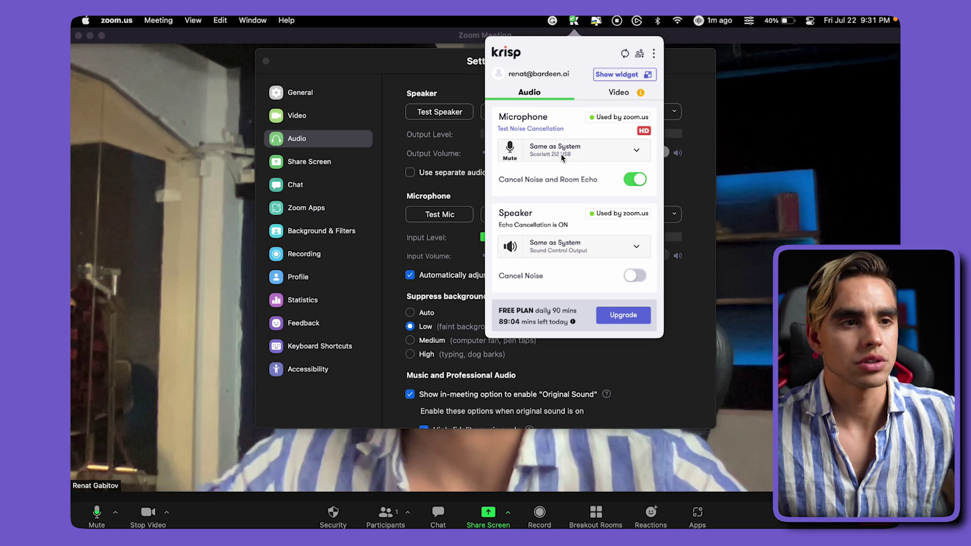
pyautogui.click(561, 154)
pyautogui.click(566, 158)
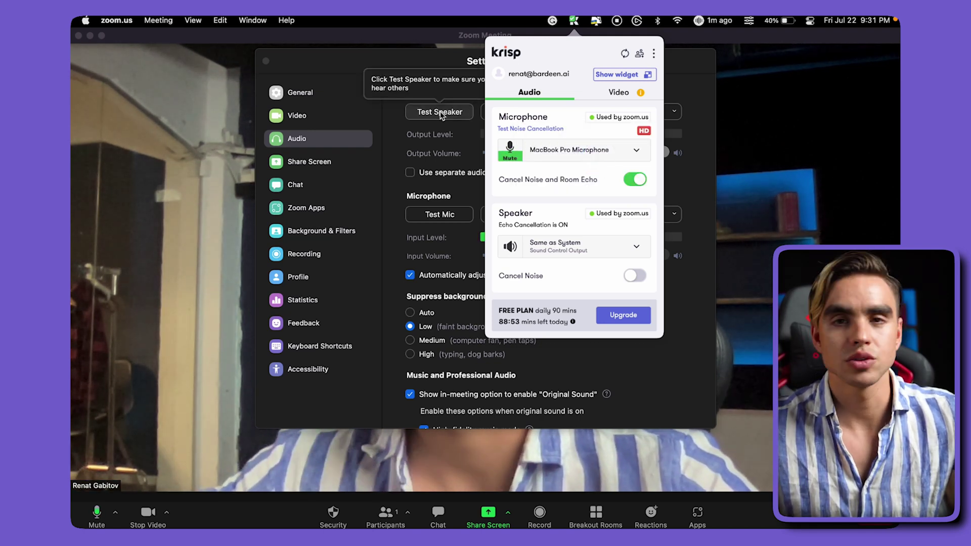
pyautogui.click(384, 91)
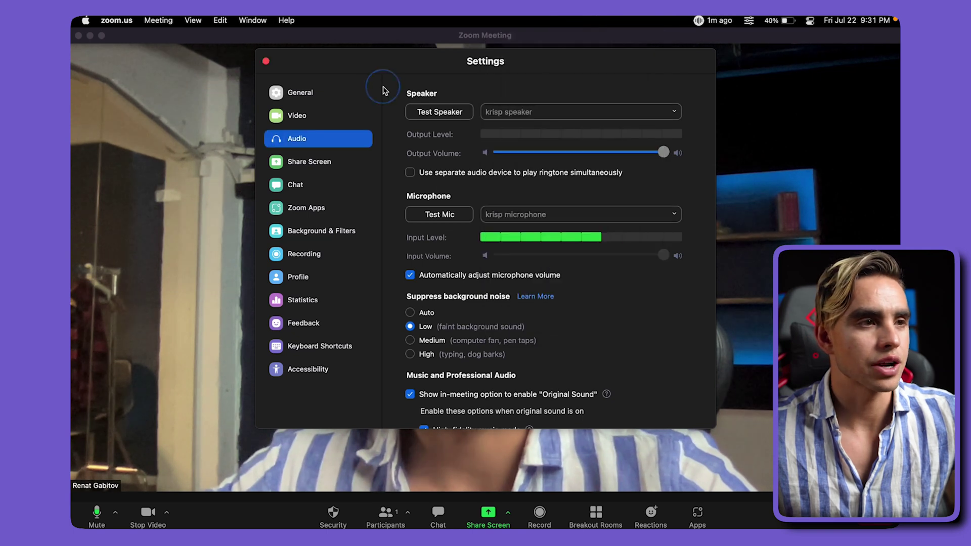
# Step: Close the Zoom settings and start recording the meeting
pyautogui.click(266, 61)
pyautogui.click(540, 512)
pyautogui.click(536, 487)
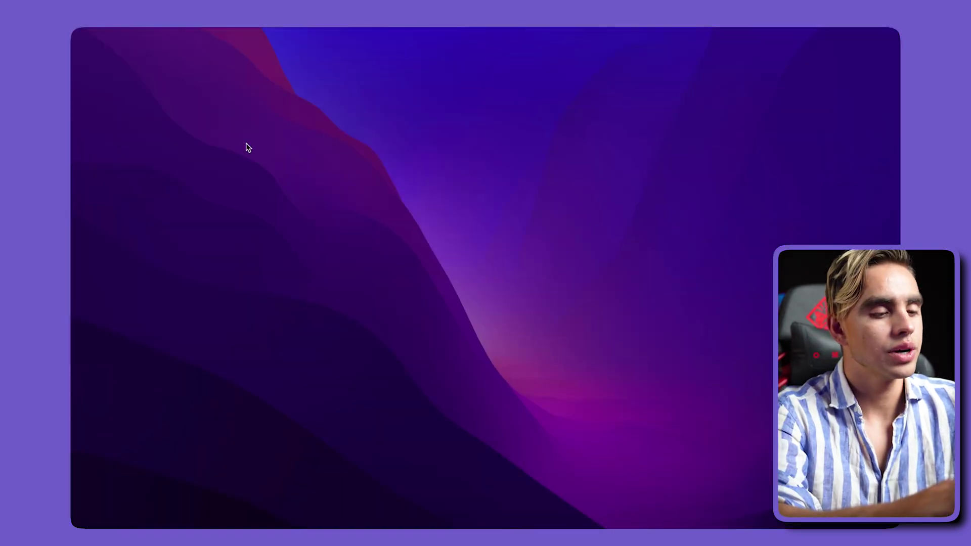
# Step: Open QuickTime Player and create a new audio recording that uses krisp microphone as its input
pyautogui.hotkey('alt', 'space')
pyautogui.write('quic')
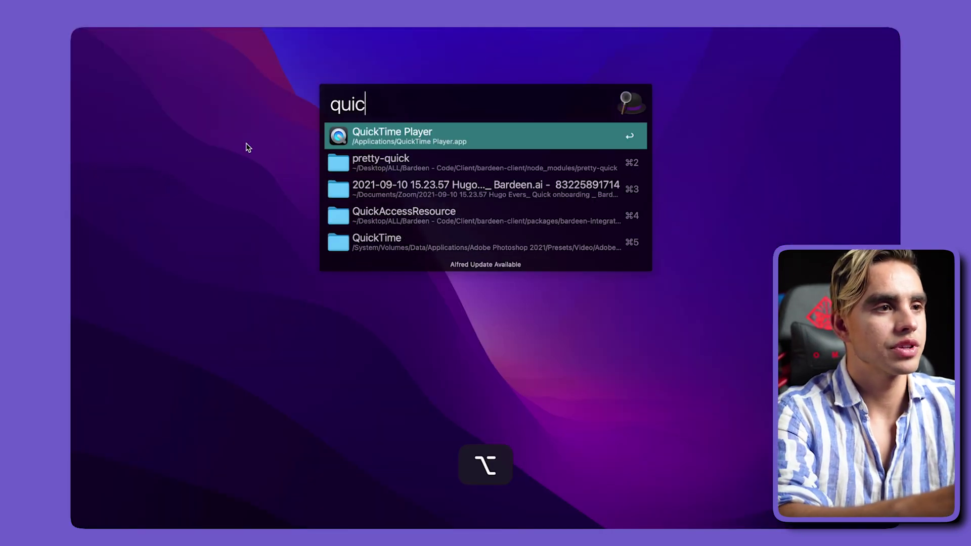
pyautogui.press('Return')
pyautogui.click(179, 27)
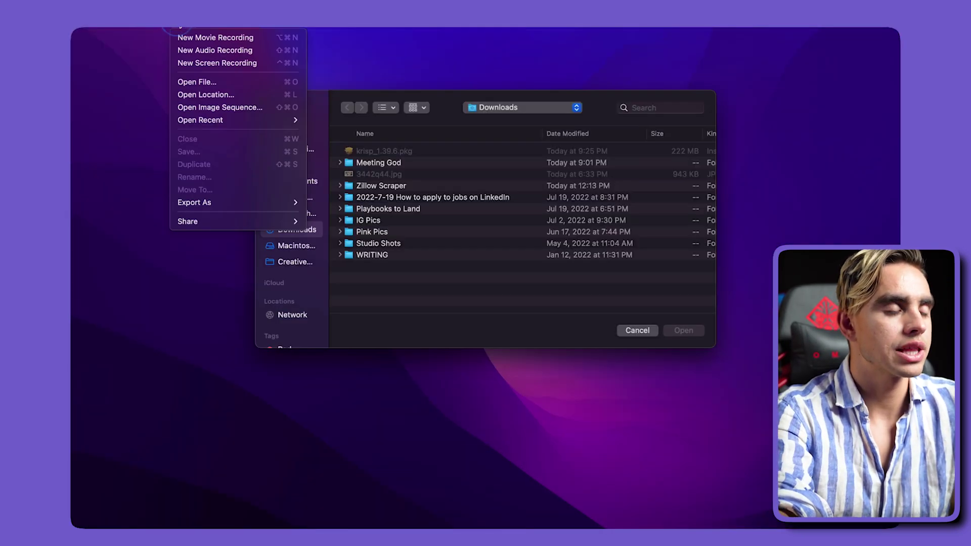
pyautogui.click(236, 51)
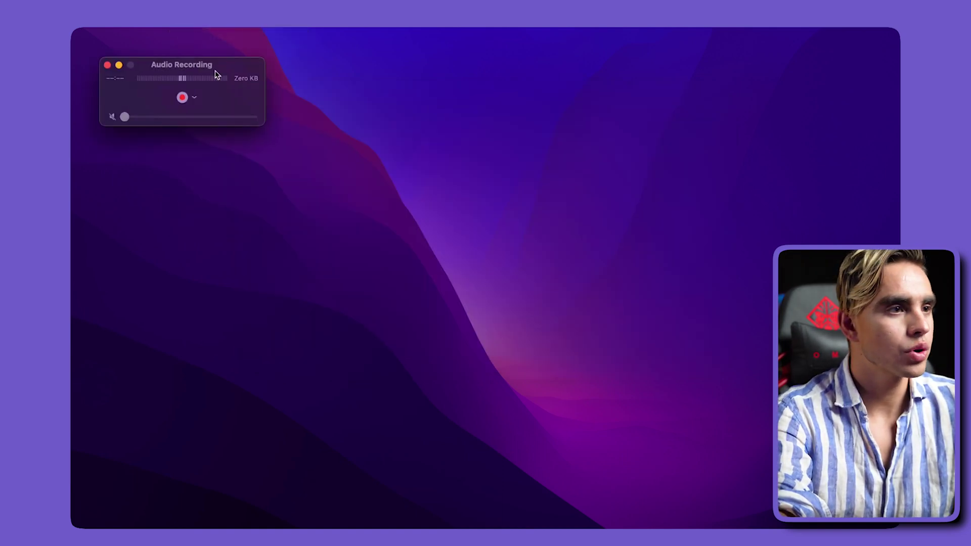
pyautogui.click(196, 98)
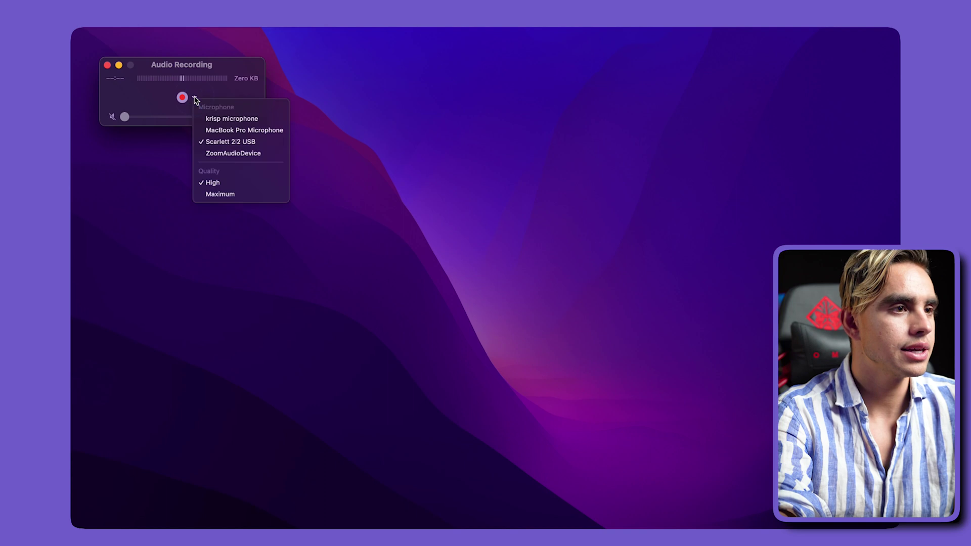
pyautogui.click(248, 120)
# Step: Check Krisp's microphone settings, and record a noise test clip and play it back at a higher volume
pyautogui.click(572, 27)
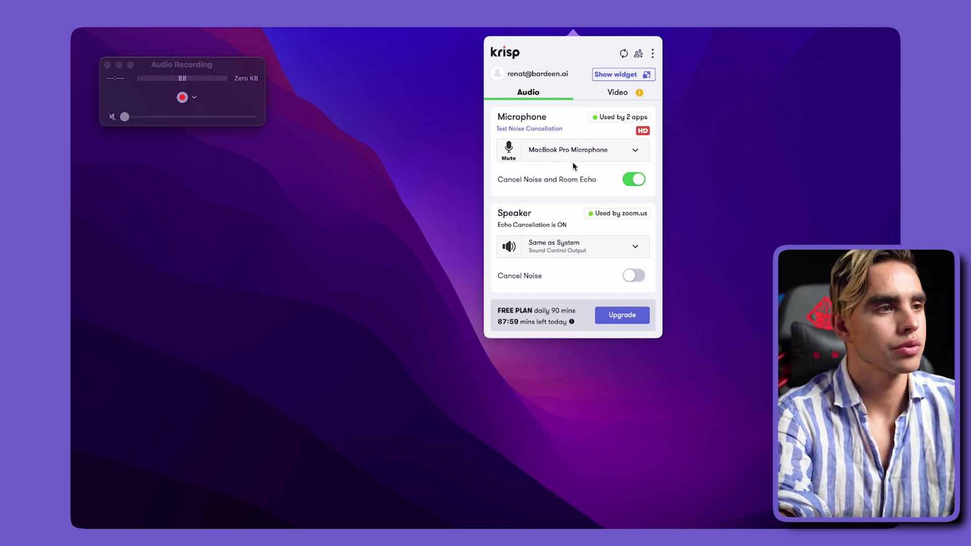
pyautogui.click(183, 98)
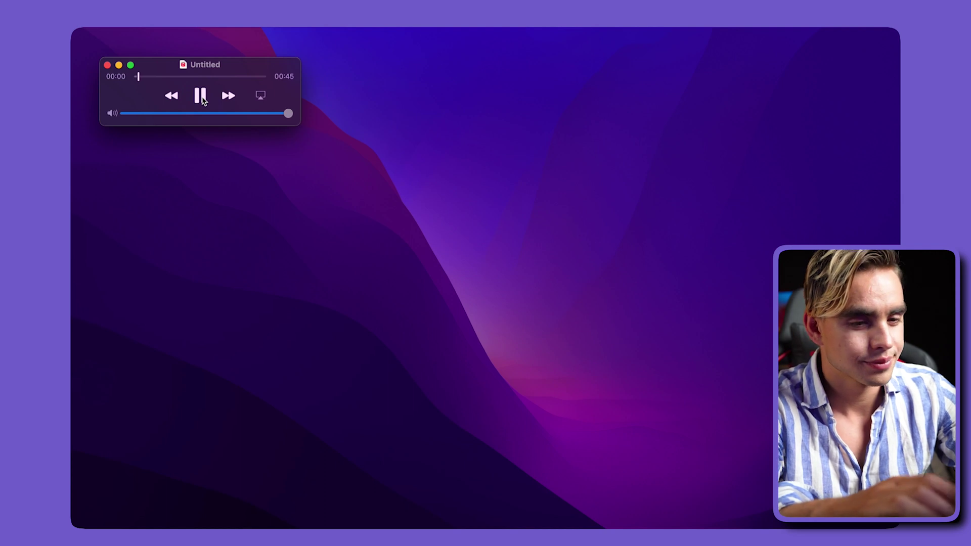
pyautogui.press('XF86AudioRaiseVolume')
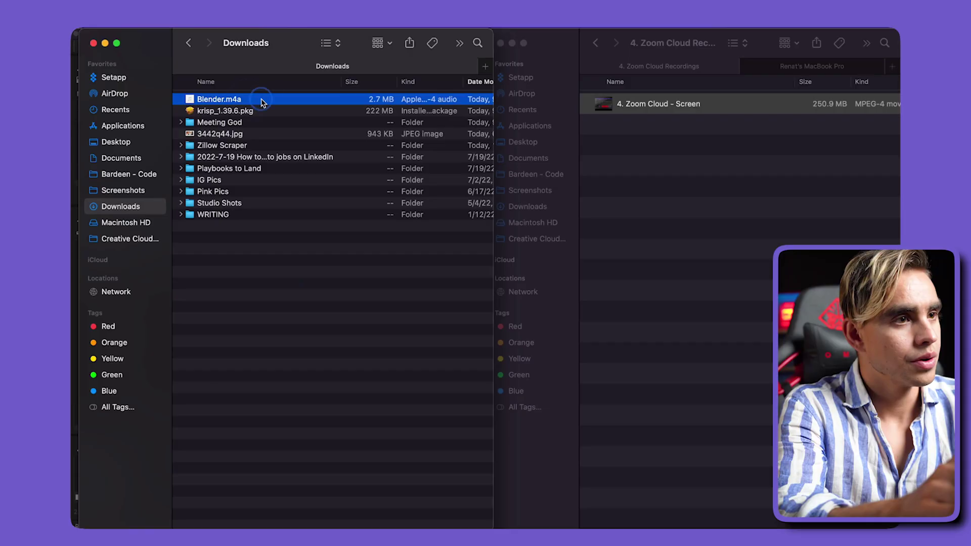
# Step: Import Blender.m4a from the Downloads folder into the Blender event in Final Cut Pro
pyautogui.moveTo(262, 101); pyautogui.dragTo(540, 335)
pyautogui.click(278, 251)
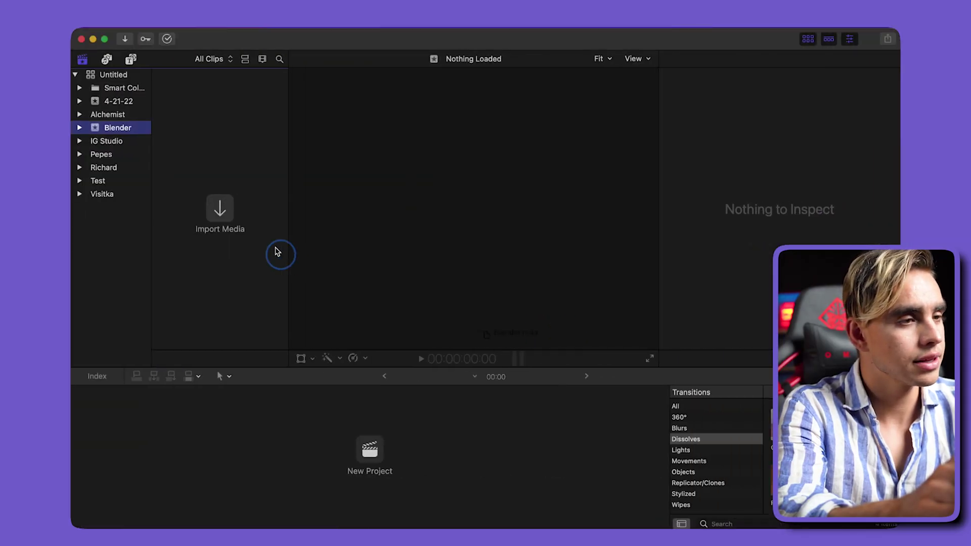
pyautogui.moveTo(278, 252); pyautogui.dragTo(278, 163)
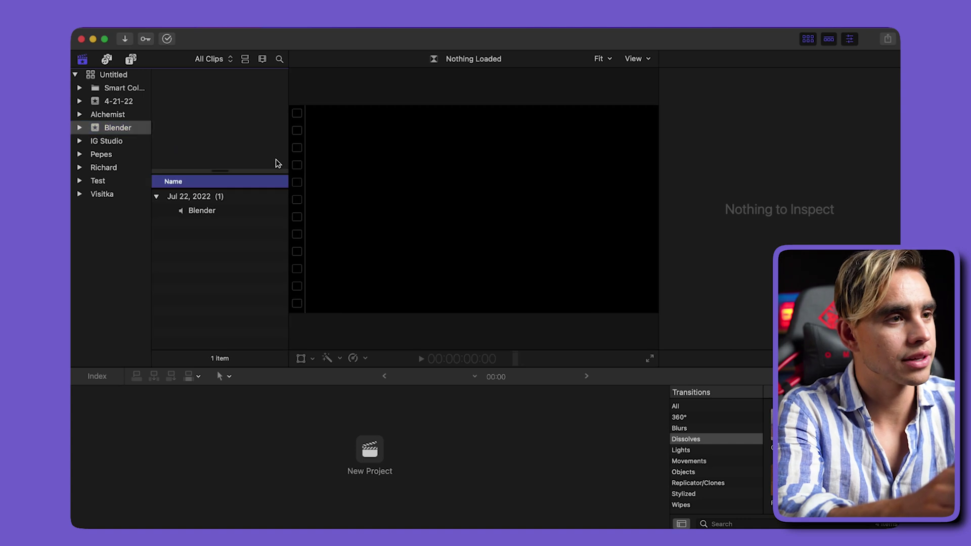
# Step: Play the imported Blender clip from its start and replay the loud section of its waveform
pyautogui.click(207, 211)
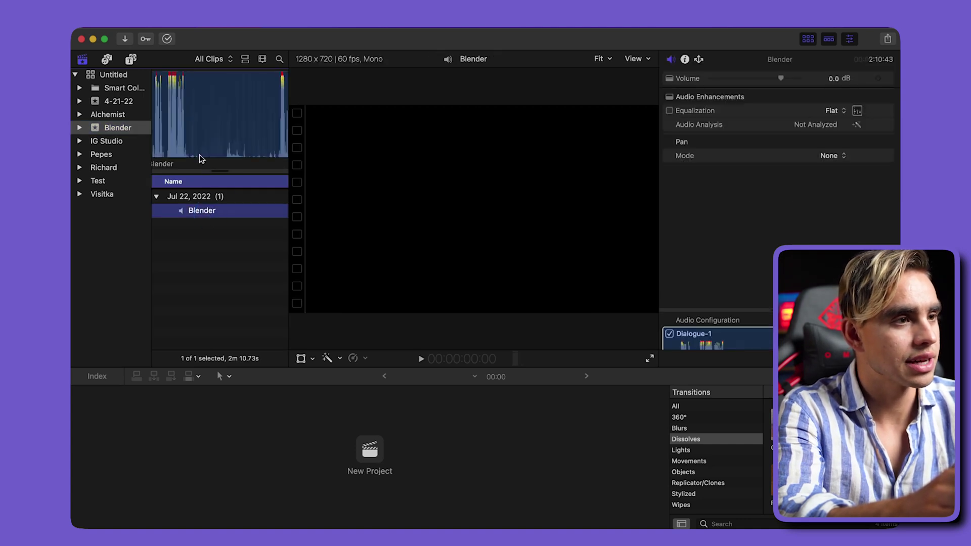
pyautogui.click(154, 74)
pyautogui.click(156, 75)
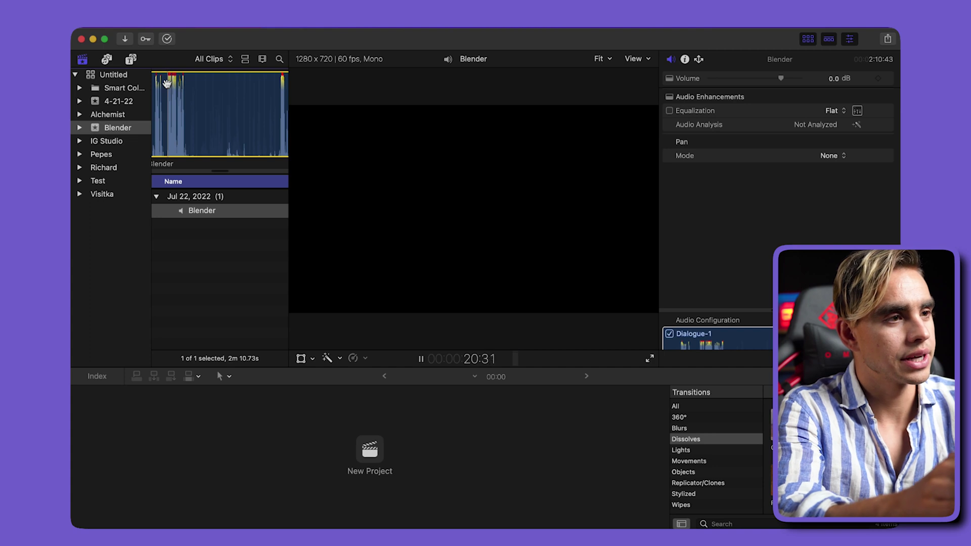
pyautogui.click(197, 283)
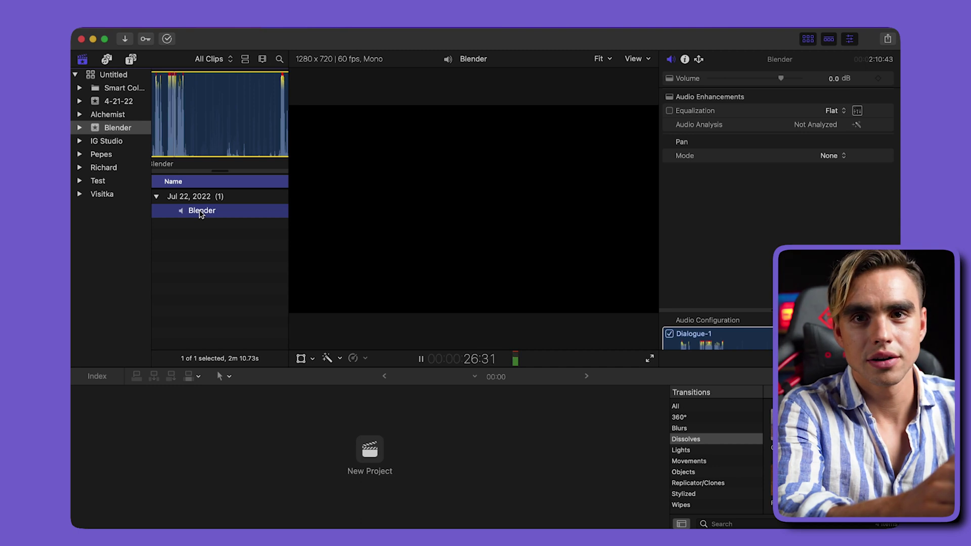
pyautogui.click(166, 77)
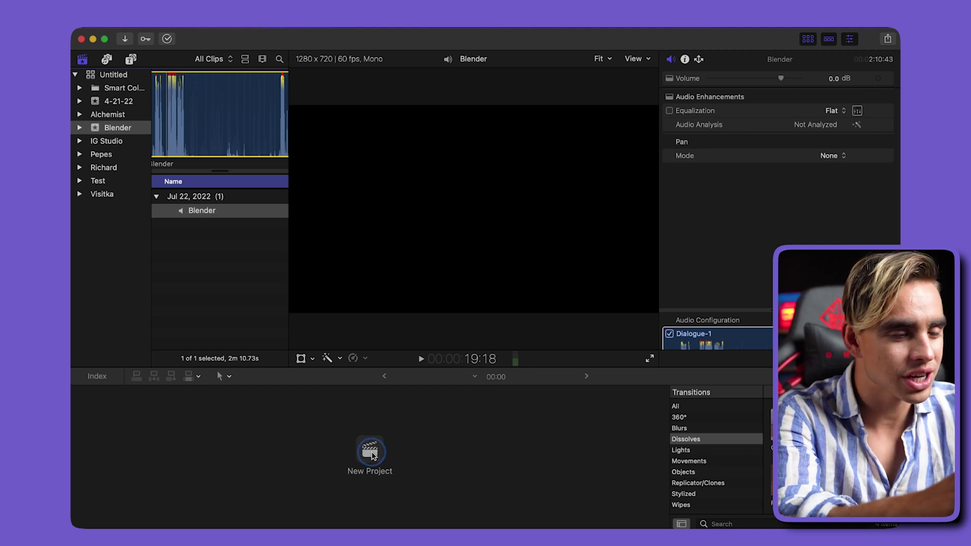
# Step: Create an Untitled Project in the Blender event with the default settings and place the Blender clip on its timeline
pyautogui.click(371, 453)
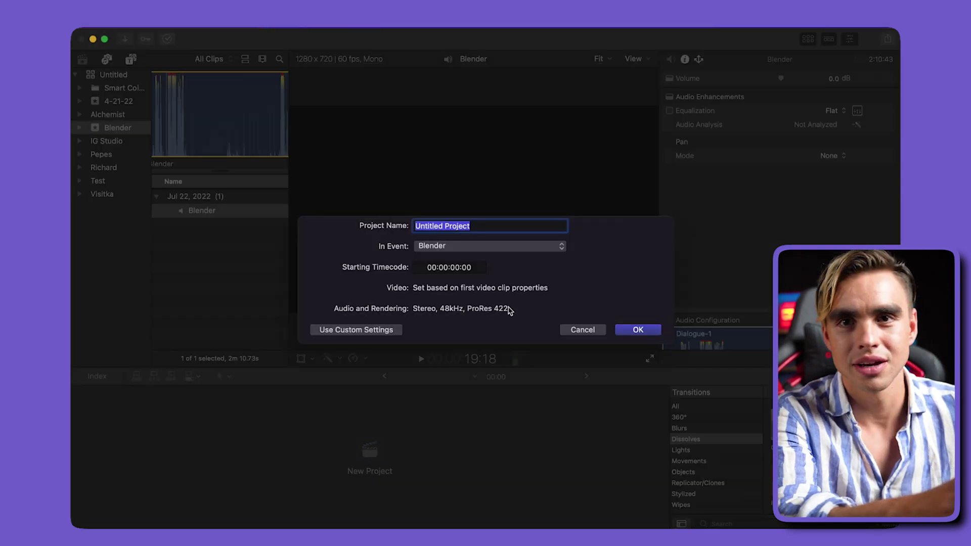
pyautogui.press('Return')
pyautogui.press('Return')
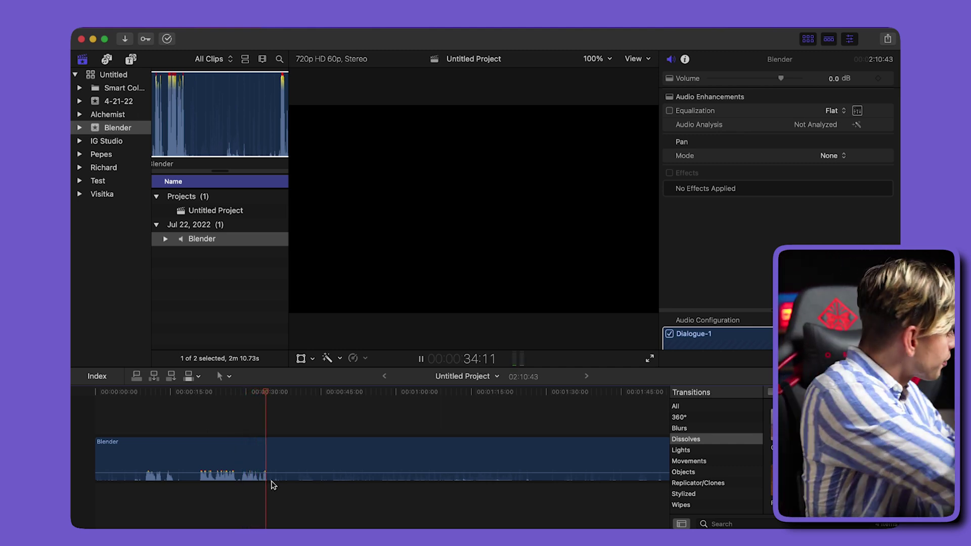
# Step: Play back the quiet stretch of the Blender clip on the timeline, around 1:15 to 1:28
pyautogui.hscroll(1, 272, 485)
pyautogui.hscroll(5, 271, 485)
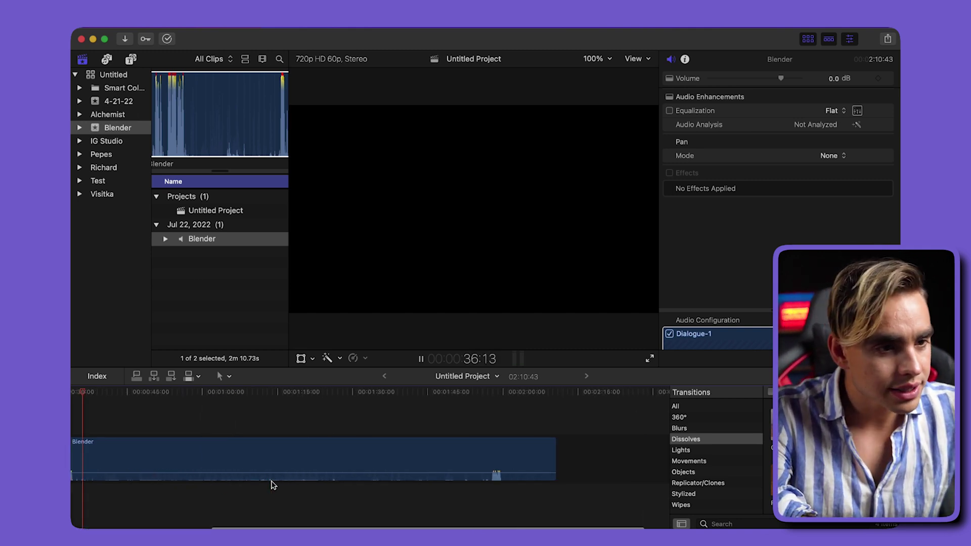
pyautogui.click(339, 430)
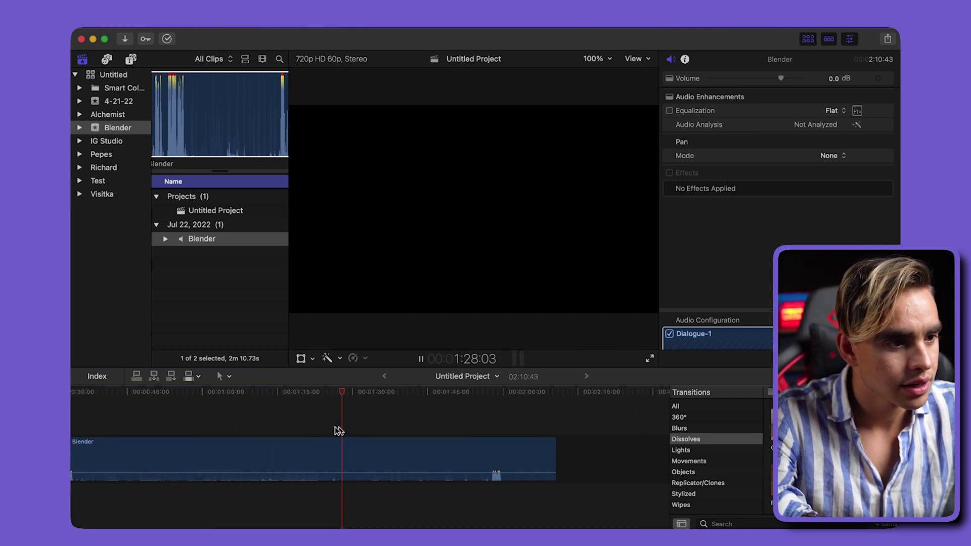
pyautogui.click(264, 433)
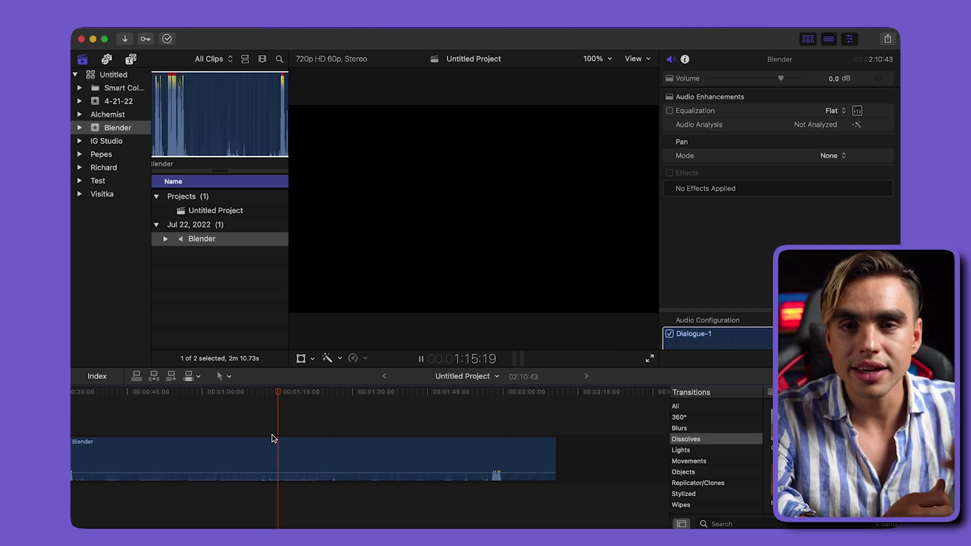
# Step: Play back the Blender clip on the timeline from about 1:48 and across the small noise burst near its end
pyautogui.click(465, 427)
pyautogui.click(493, 429)
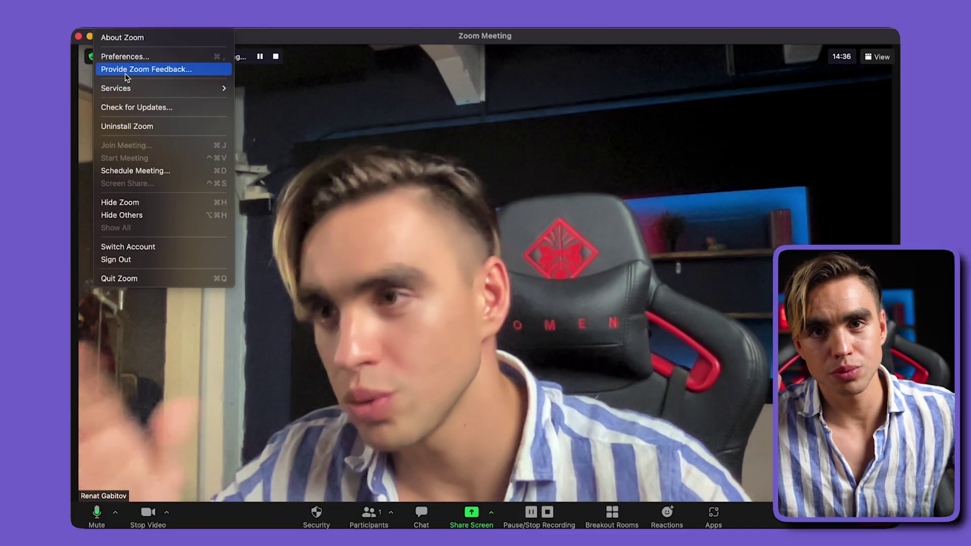
# Step: In Zoom's audio settings, set the speaker to MacBook Pro Speakers and the microphone to MacBook Pro Microphone
pyautogui.click(124, 57)
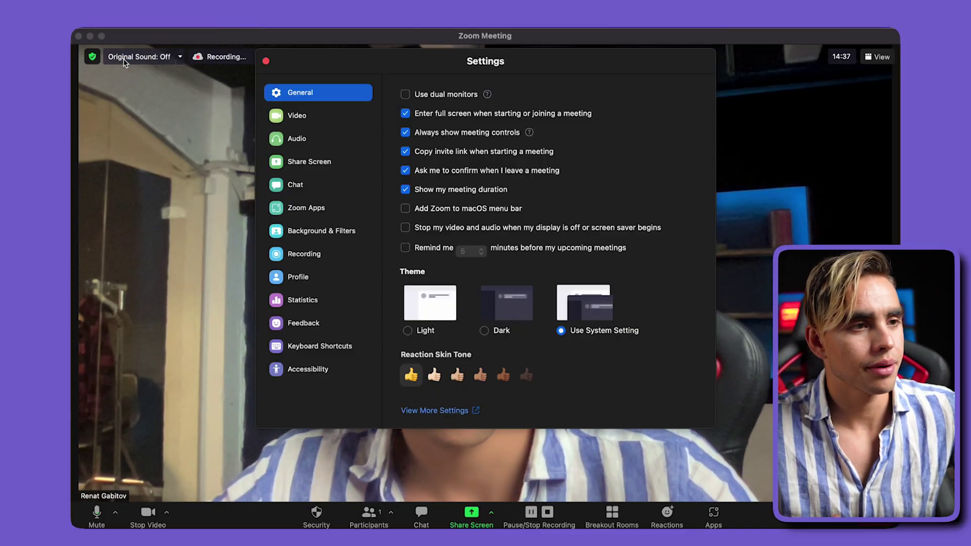
pyautogui.click(299, 139)
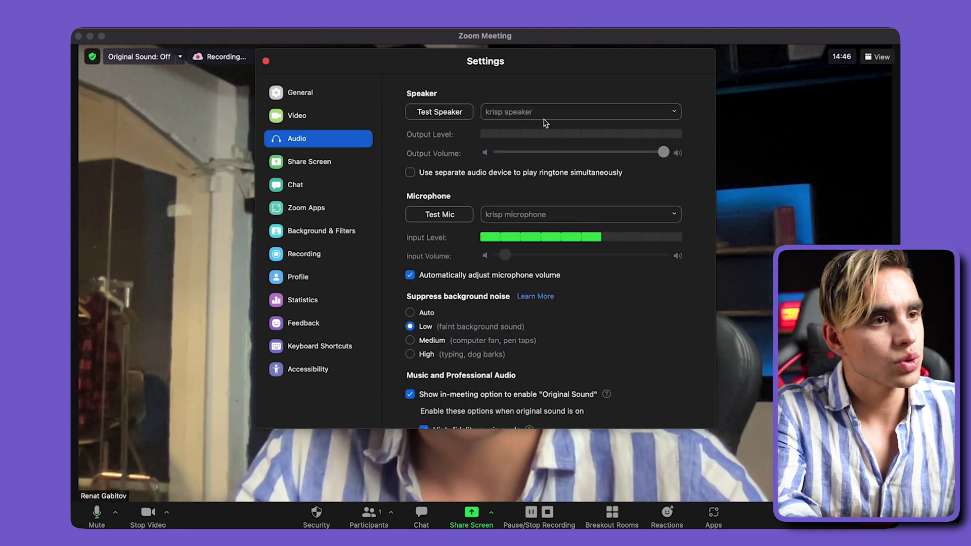
pyautogui.click(546, 123)
pyautogui.click(590, 165)
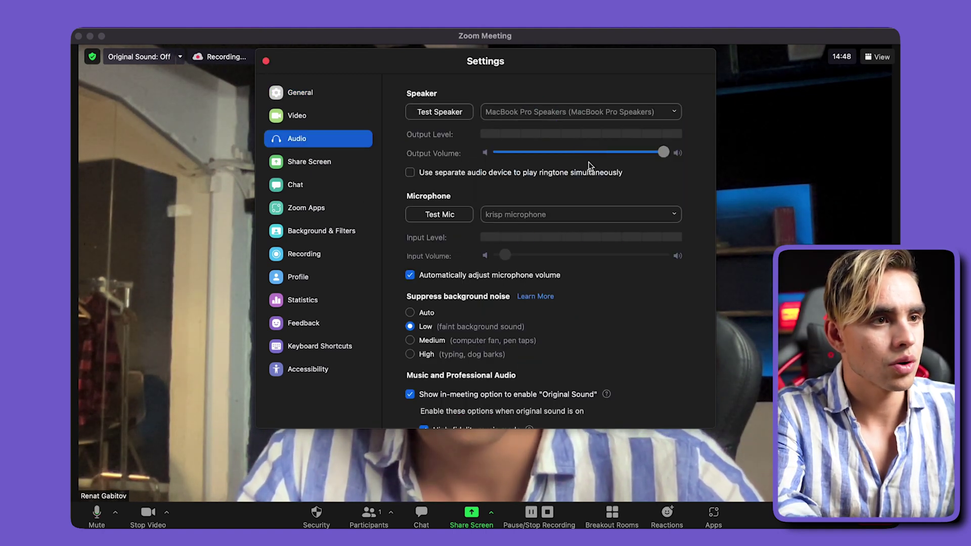
pyautogui.click(609, 220)
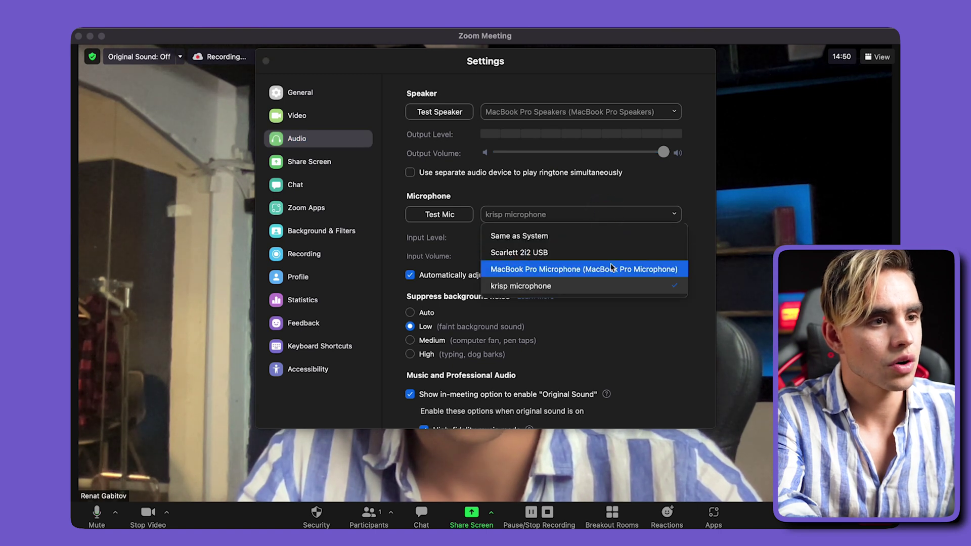
pyautogui.click(612, 267)
# Step: Set Zoom's background noise suppression to High and close the settings
pyautogui.click(605, 28)
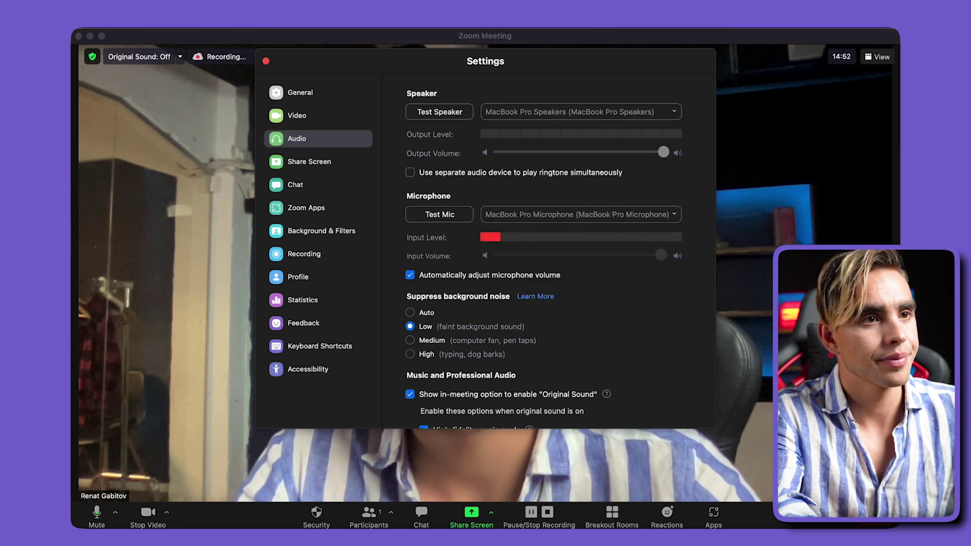
pyautogui.click(499, 79)
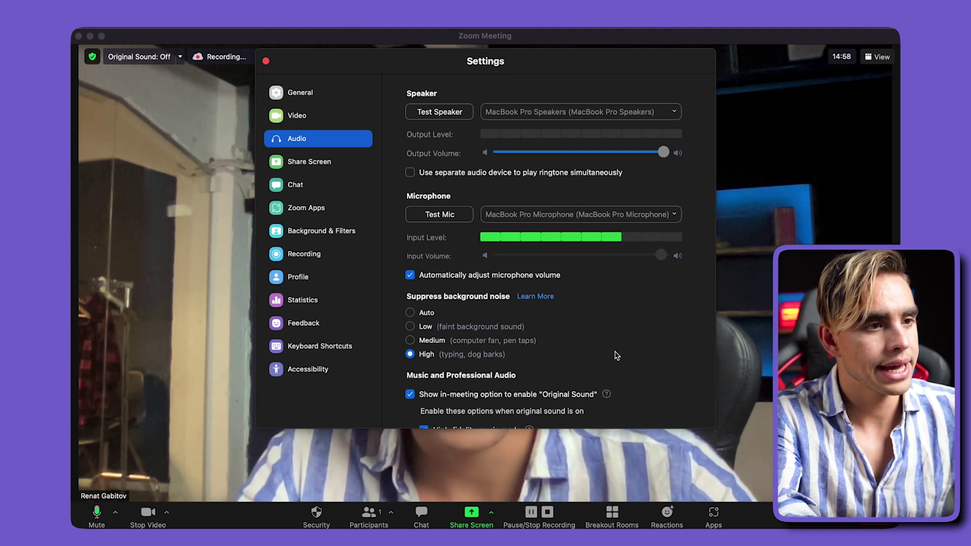
pyautogui.click(266, 61)
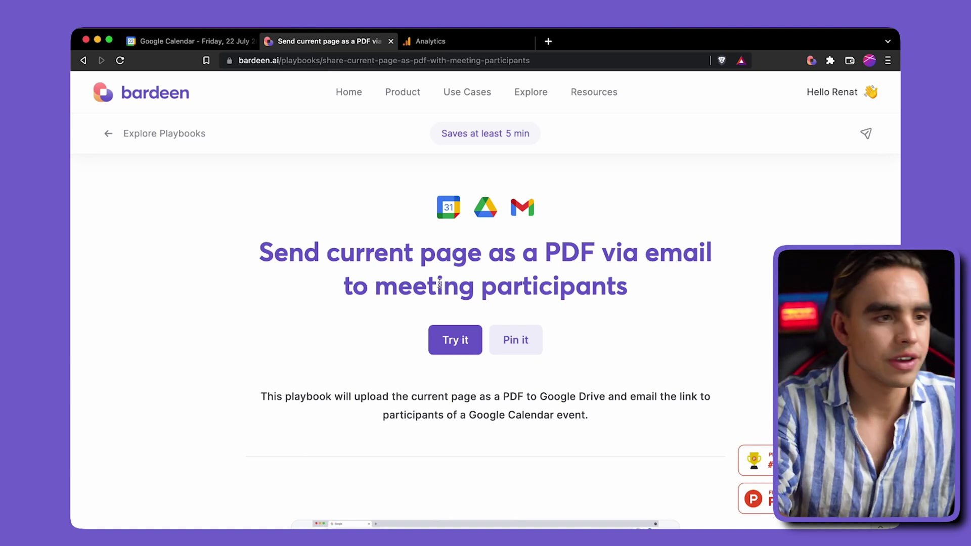
# Step: In the browser, add the playbook that emails the current page as a PDF, and bring up Bardeen over the Google Analytics page
pyautogui.click(531, 335)
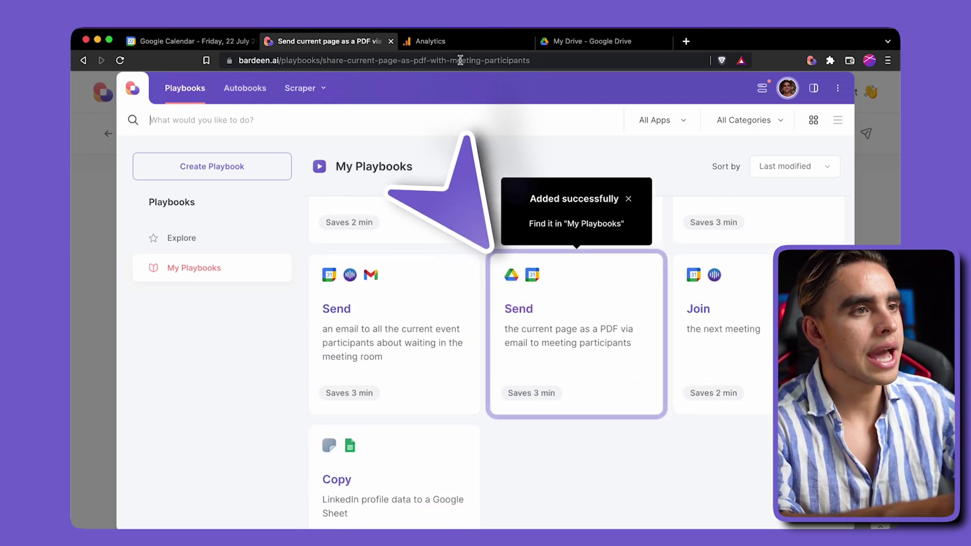
pyautogui.click(448, 45)
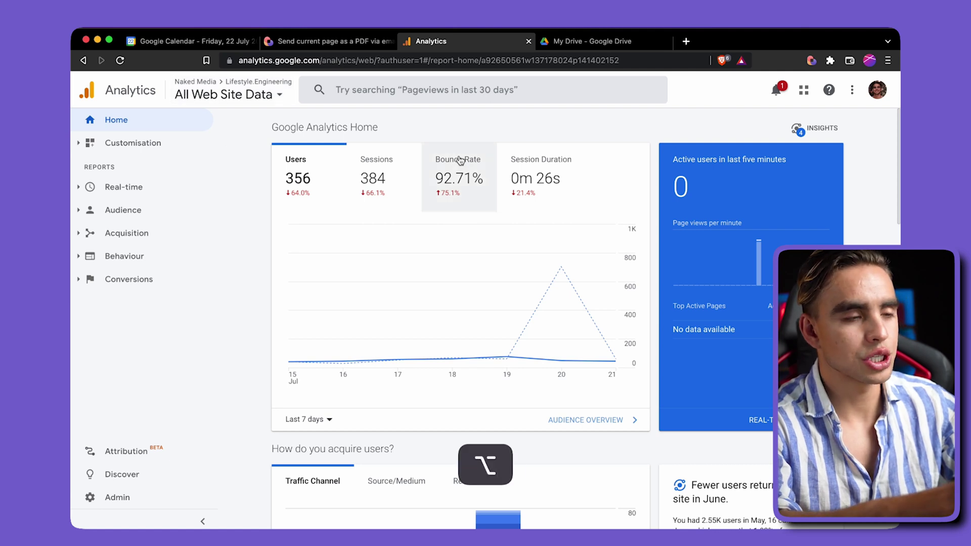
pyautogui.hotkey('alt', 'b')
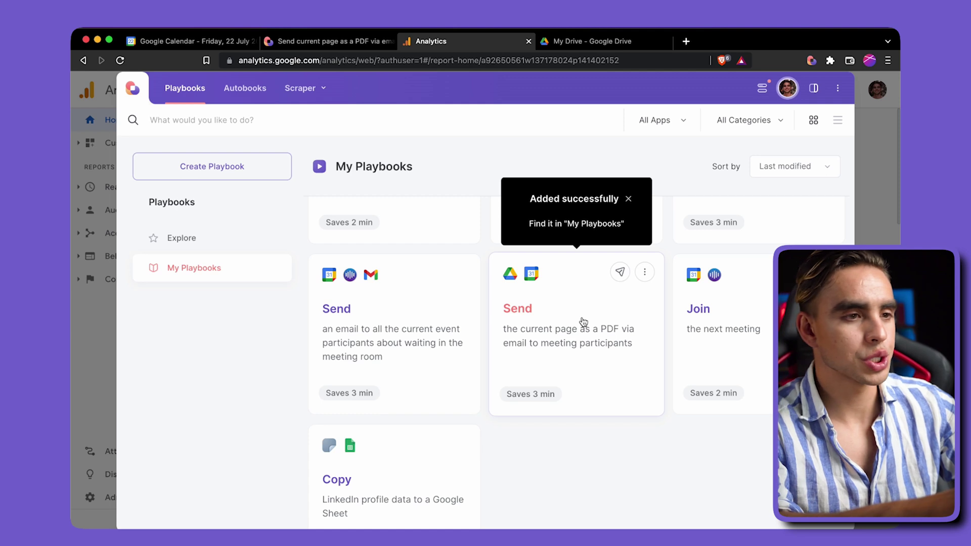
# Step: Run the playbook that sends the page as a PDF for the daily checkin event, and open Analytics.pdf from My PDFs in Drive
pyautogui.click(583, 304)
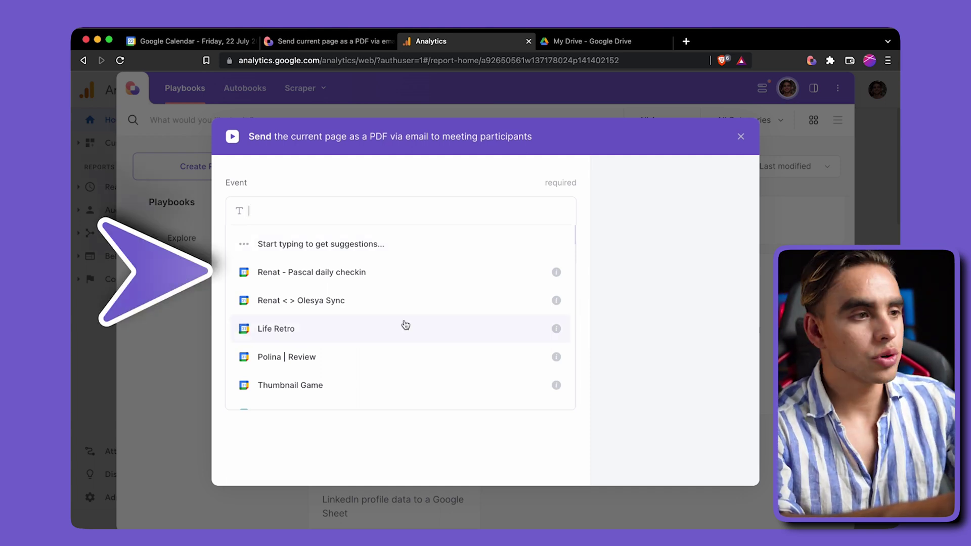
pyautogui.click(392, 272)
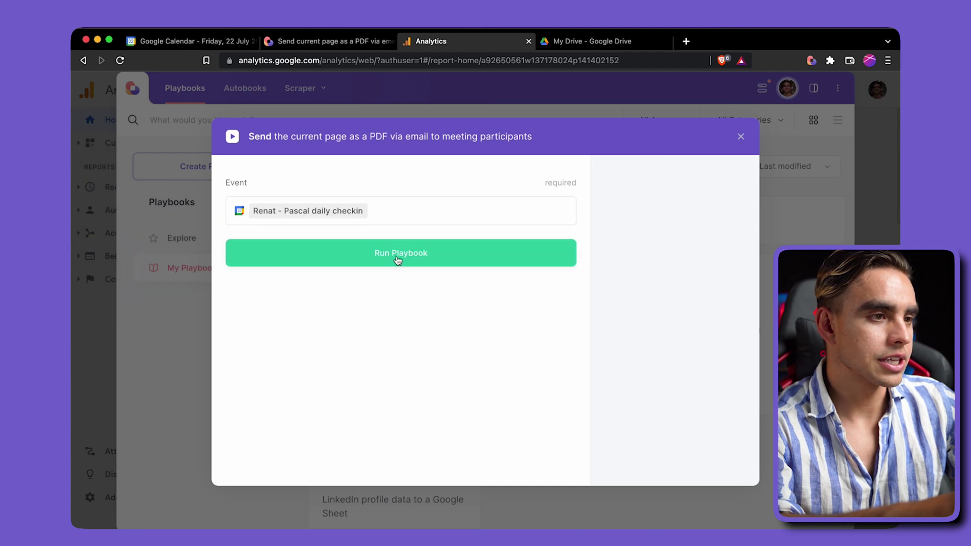
pyautogui.click(398, 254)
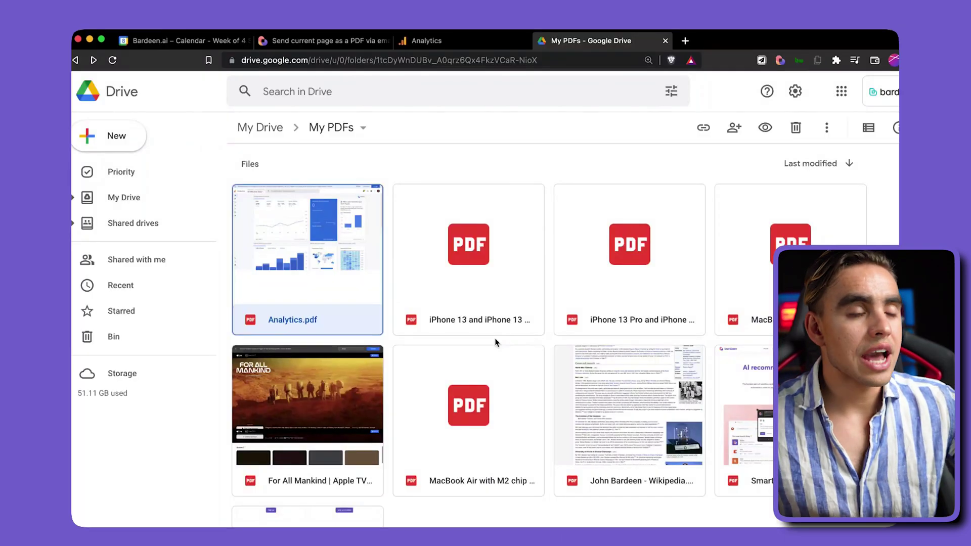
pyautogui.click(335, 273)
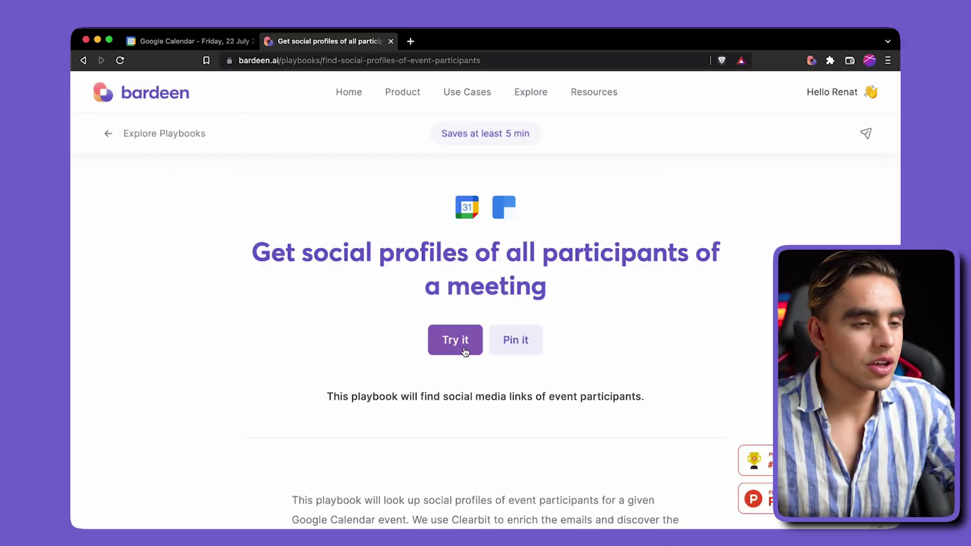
# Step: Add the playbook that gets socials of event participants and run it with Find current event as the event
pyautogui.click(466, 350)
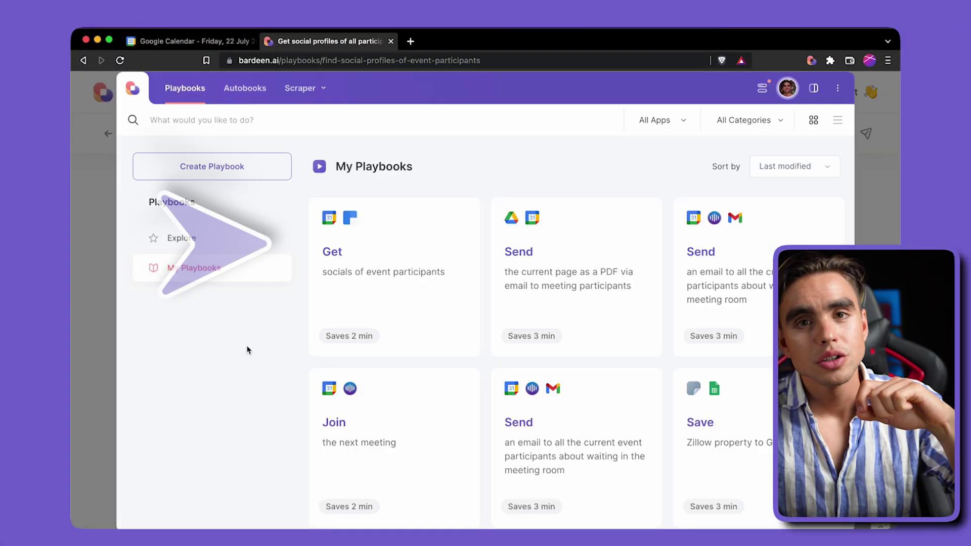
pyautogui.click(402, 297)
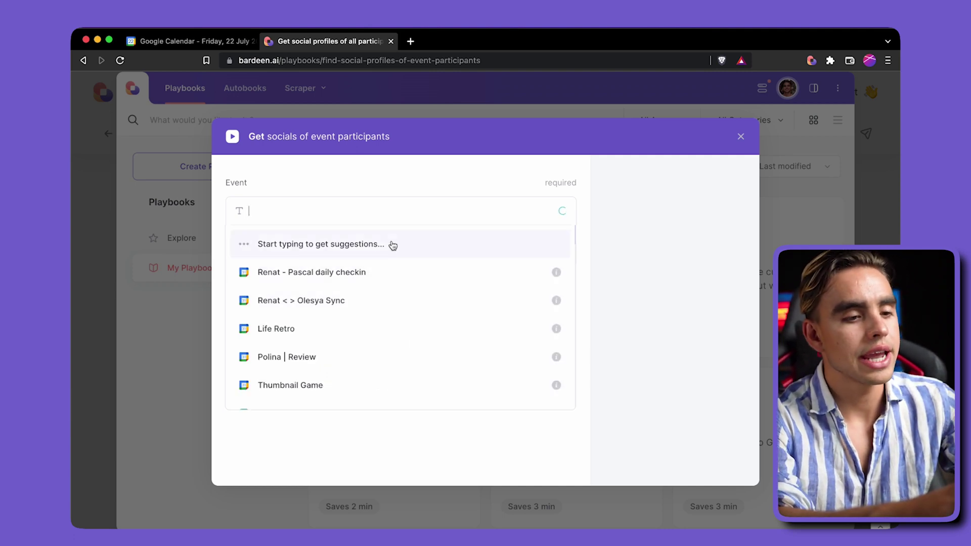
pyautogui.write('current event')
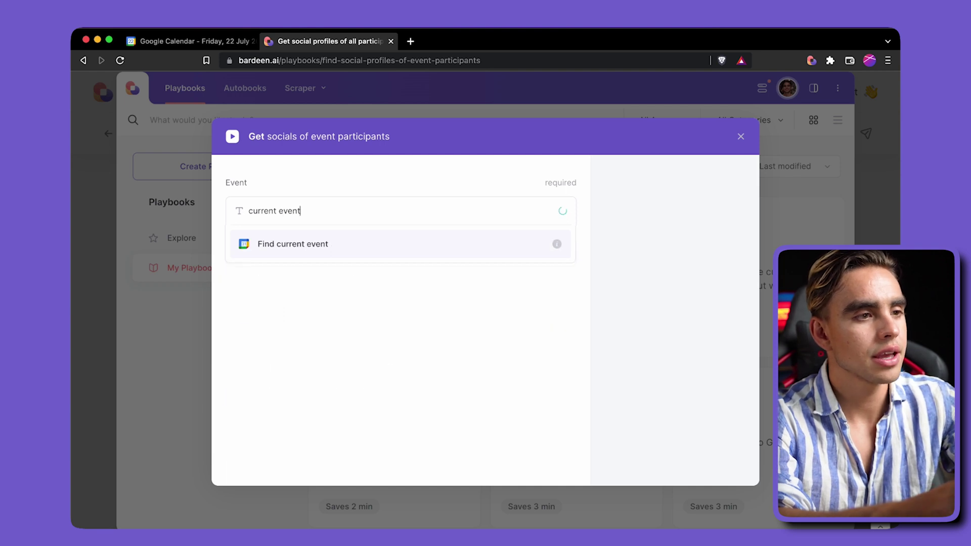
pyautogui.click(391, 243)
pyautogui.click(391, 242)
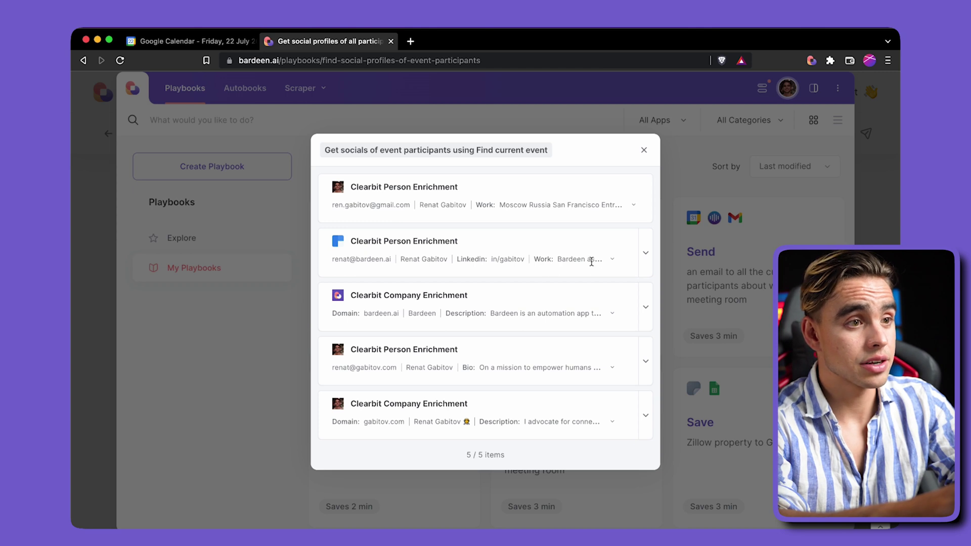
# Step: From the Clearbit results, open the bardeen.ai participant's LinkedIn profile and Bardeen's Twitter and LinkedIn pages in tabs and view them
pyautogui.click(646, 254)
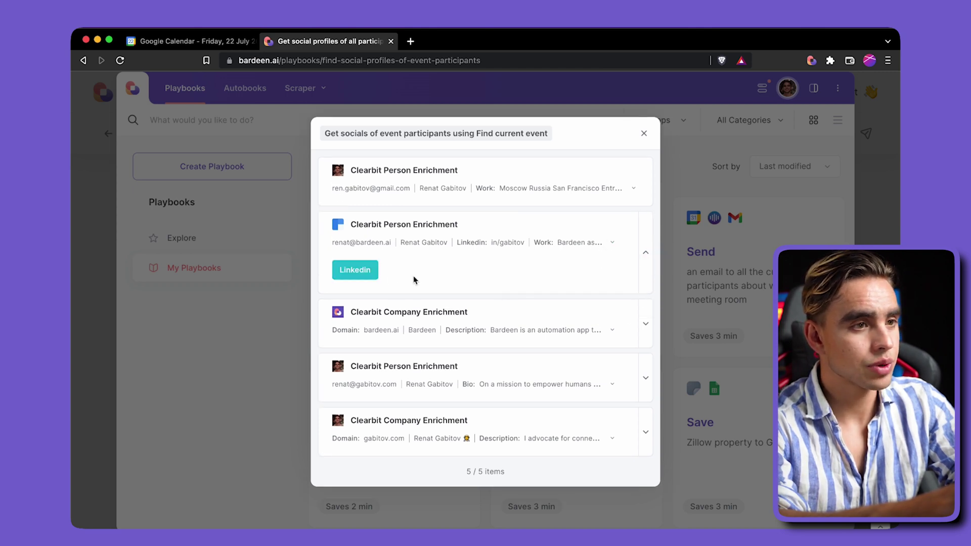
pyautogui.click(644, 319)
pyautogui.keyDown('super'); pyautogui.click(452, 346); pyautogui.keyUp('super')
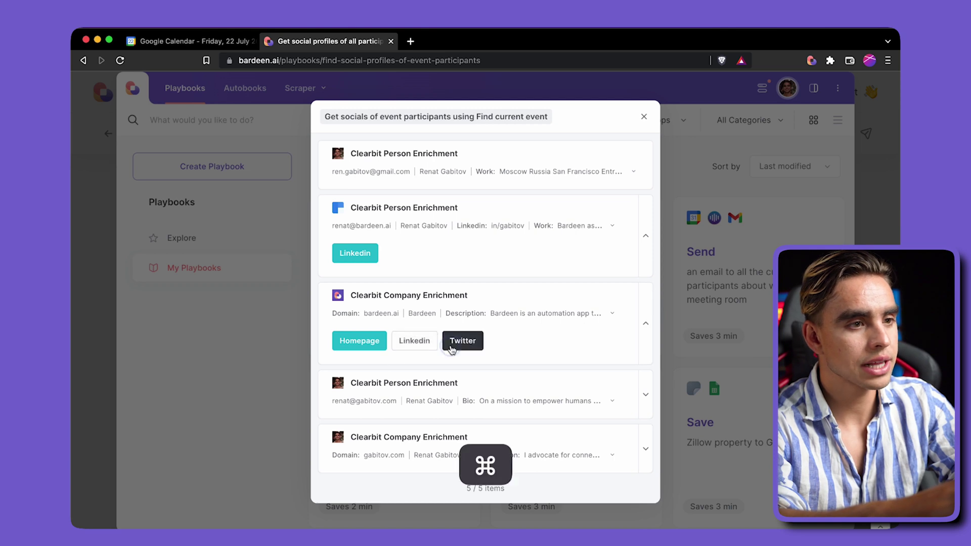
pyautogui.keyDown('super'); pyautogui.click(413, 346); pyautogui.keyUp('super')
pyautogui.click(354, 253)
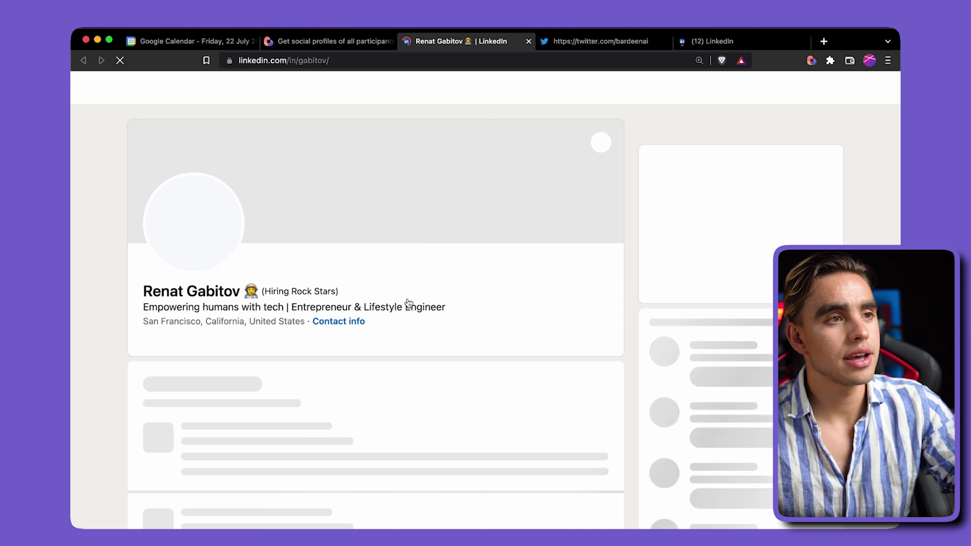
pyautogui.click(582, 42)
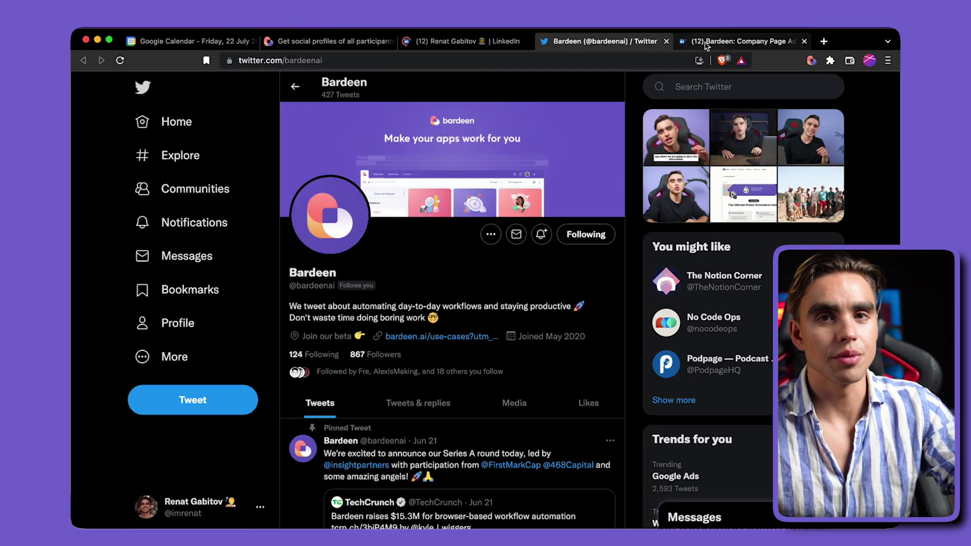
pyautogui.click(707, 42)
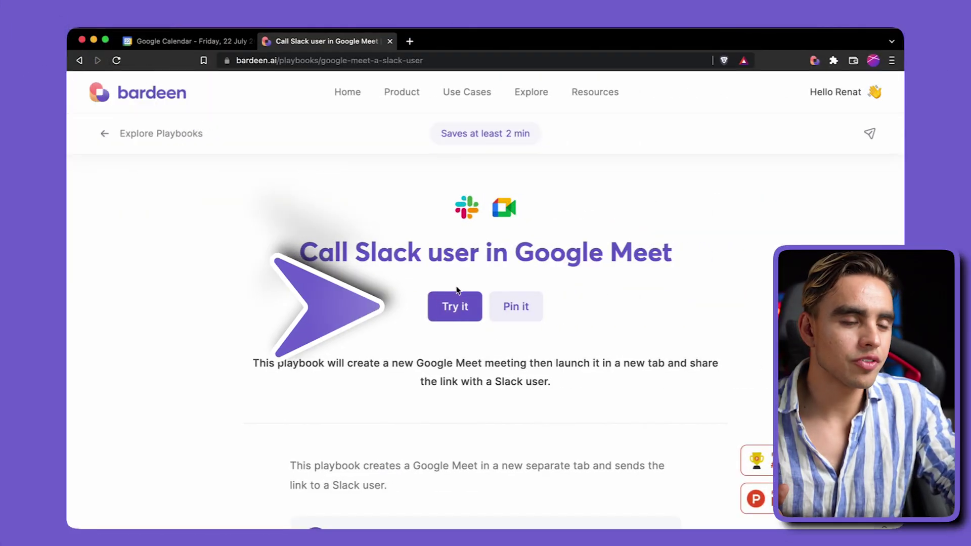
# Step: Add the Call Slack user in Google Meet playbook and run it with the matching Slack user as recipient
pyautogui.click(455, 303)
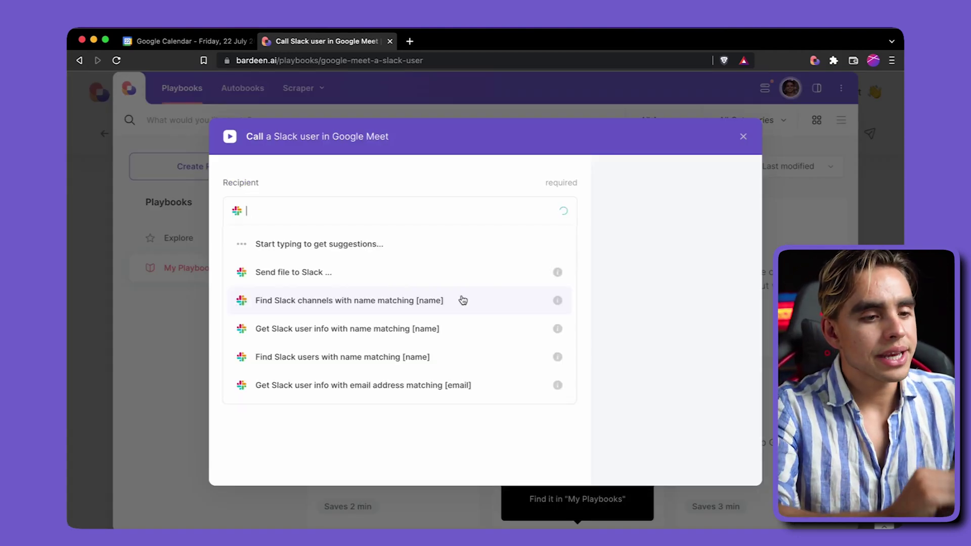
pyautogui.write('RENAT')
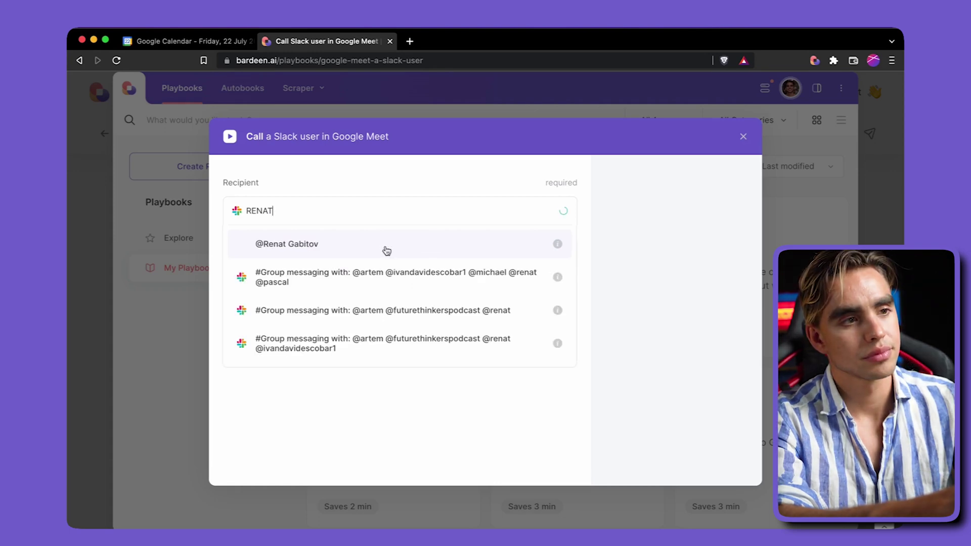
pyautogui.click(385, 248)
pyautogui.click(417, 257)
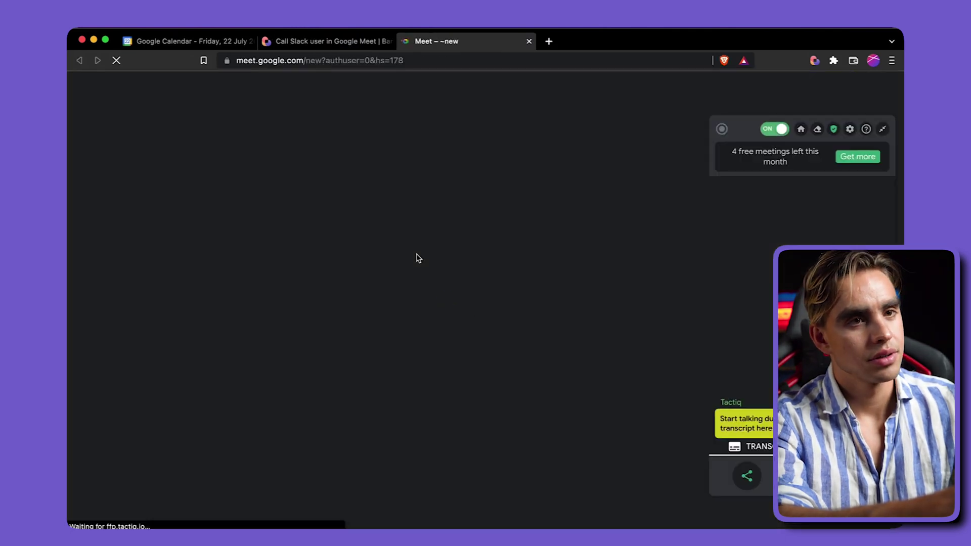
# Step: Allow Google Meet to use the camera and microphone, and open Slack in a new browser tab
pyautogui.click(379, 165)
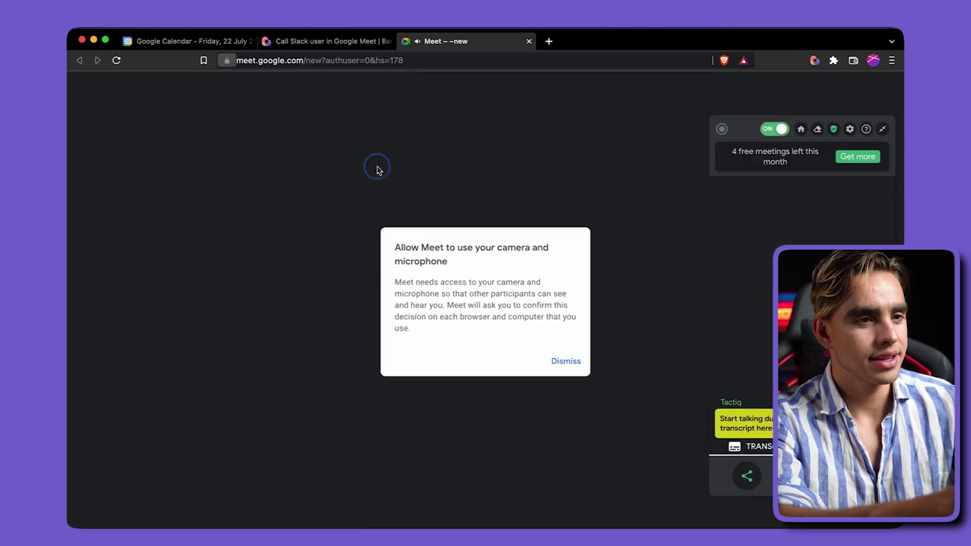
pyautogui.click(378, 151)
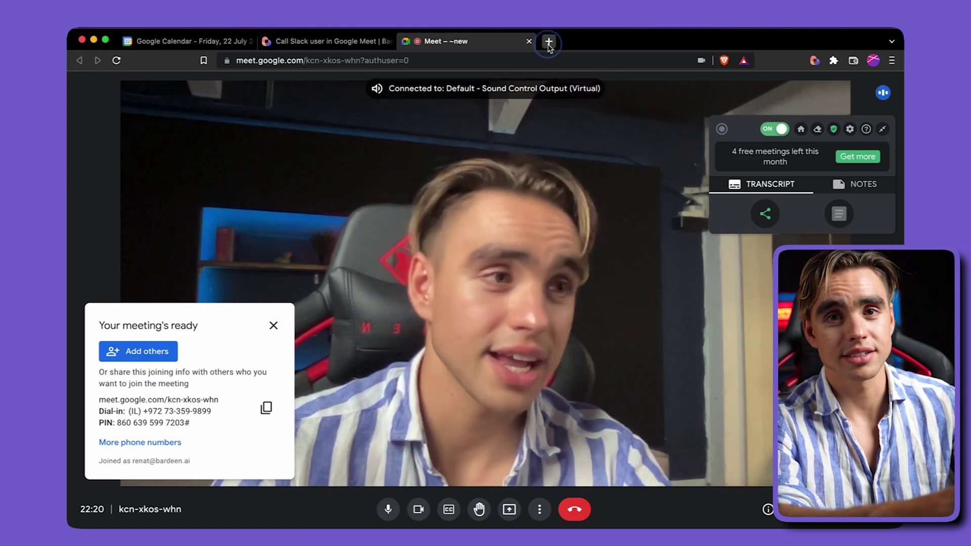
pyautogui.click(549, 41)
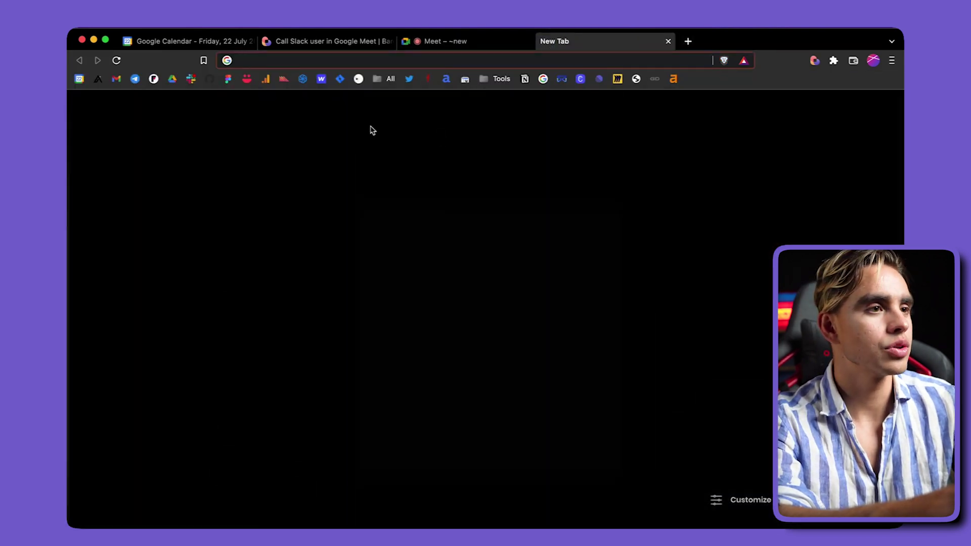
pyautogui.click(191, 80)
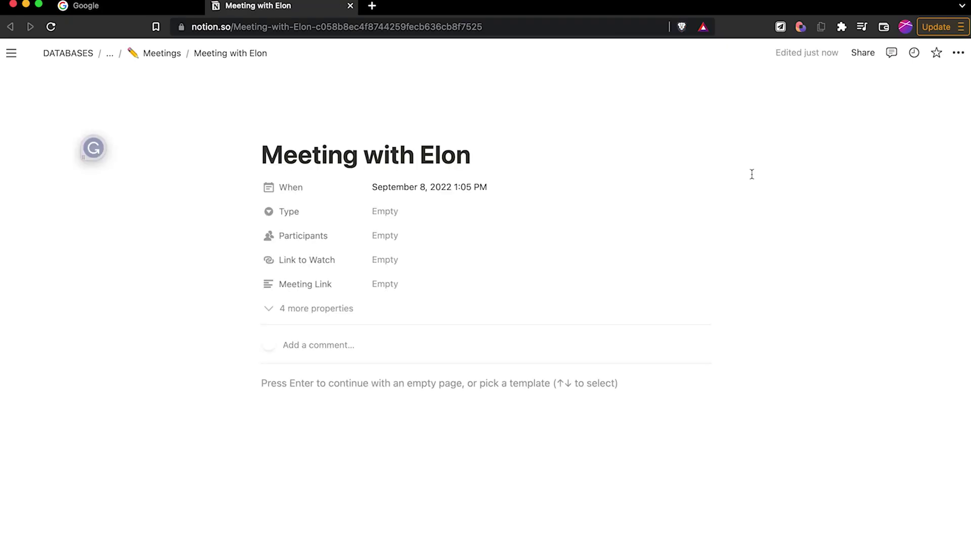
# Step: Apply the meeting template to the Meeting with Elon page in Notion and list SpaceX and Tesla under Agenda
pyautogui.click(354, 456)
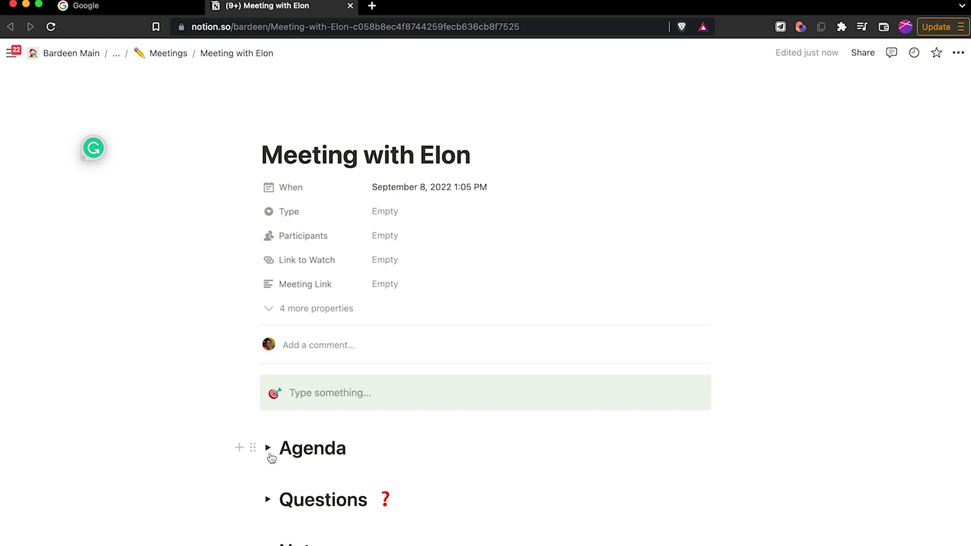
pyautogui.scroll(-2, 333, 484)
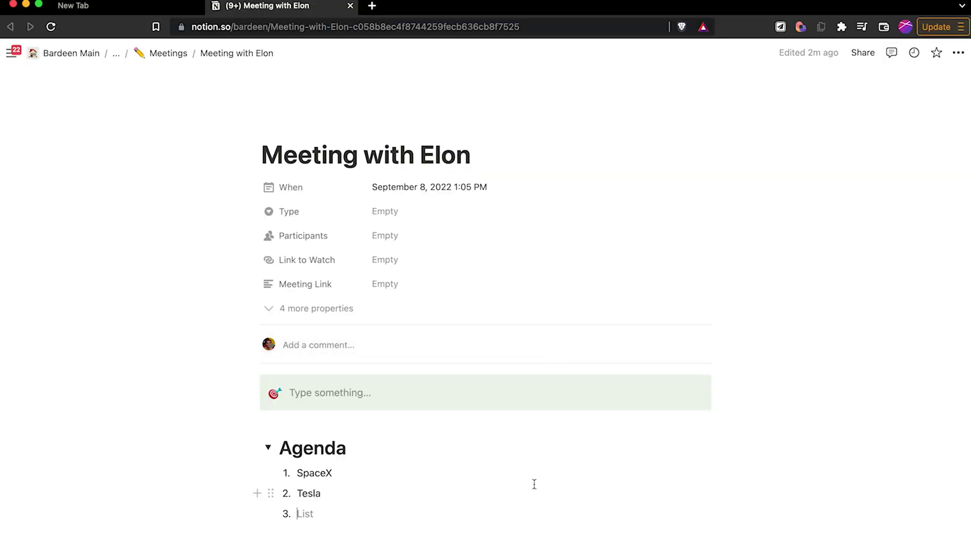
# Step: Add a task titled "Prep something cool" to the Tasks | Internal table under To Do
pyautogui.scroll(-5, 534, 486)
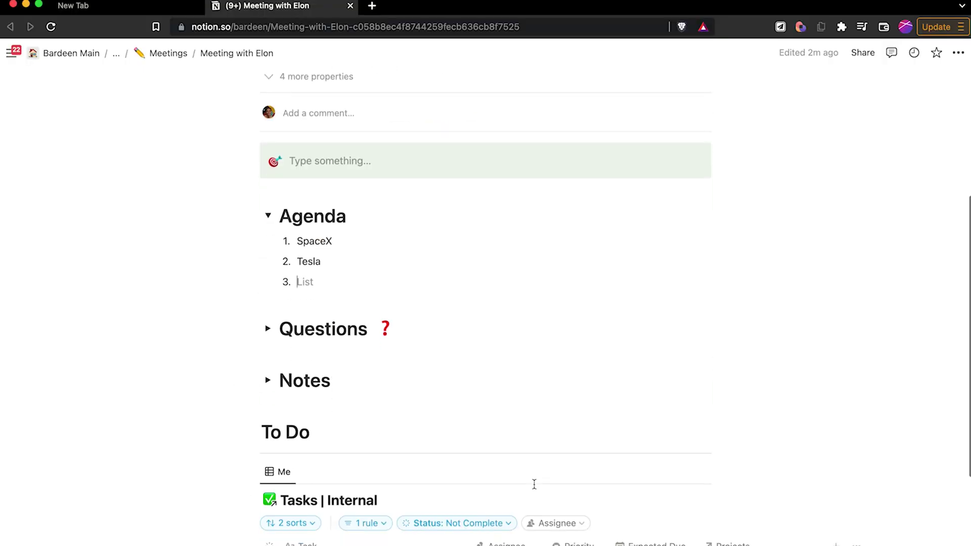
pyautogui.scroll(-4, 534, 484)
pyautogui.click(444, 416)
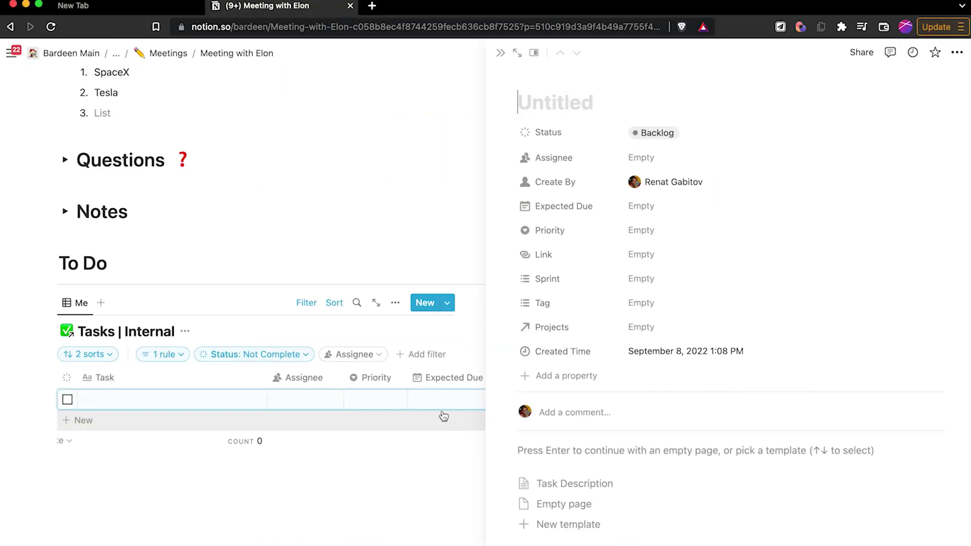
pyautogui.write('Prep something')
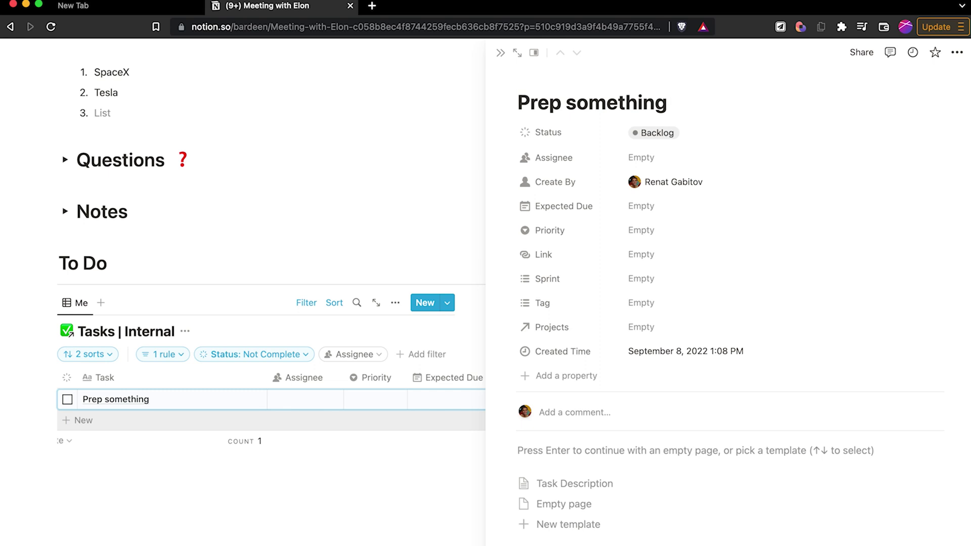
pyautogui.write(' cool')
# Step: Add the tasks "Report on rocket launch" and "Scaling to Mars!" to the To Do table and close the task preview
pyautogui.click(219, 420)
pyautogui.write('Report on rocket launch')
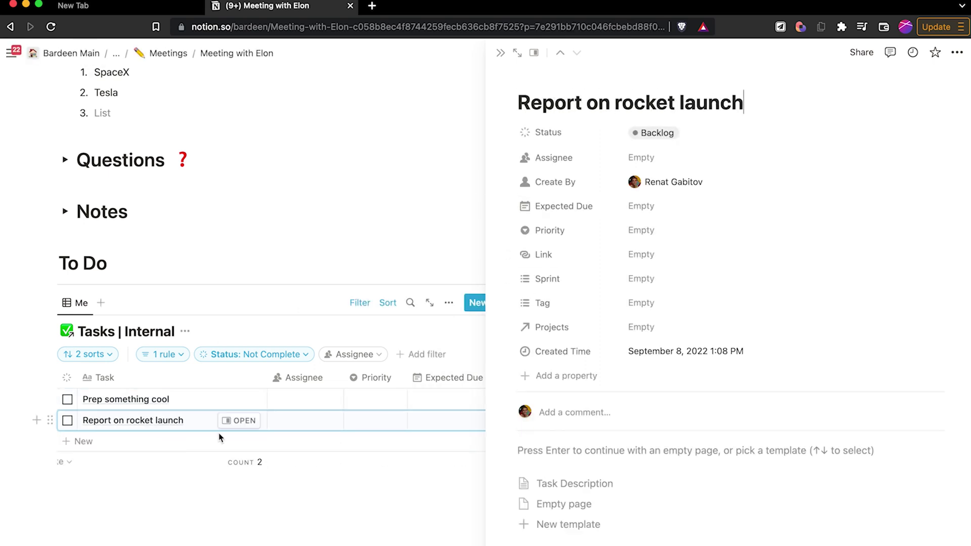
pyautogui.click(218, 437)
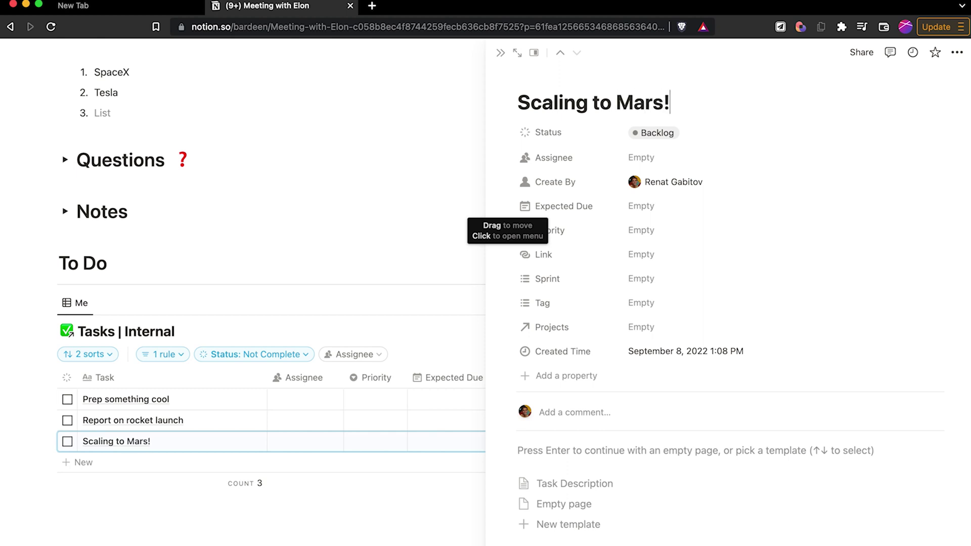
pyautogui.click(393, 511)
pyautogui.scroll(-2, 395, 514)
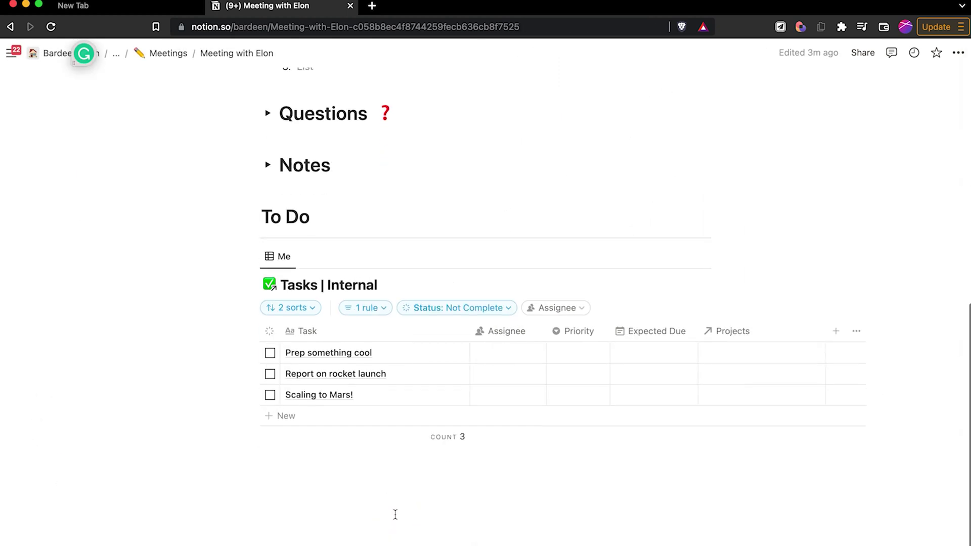